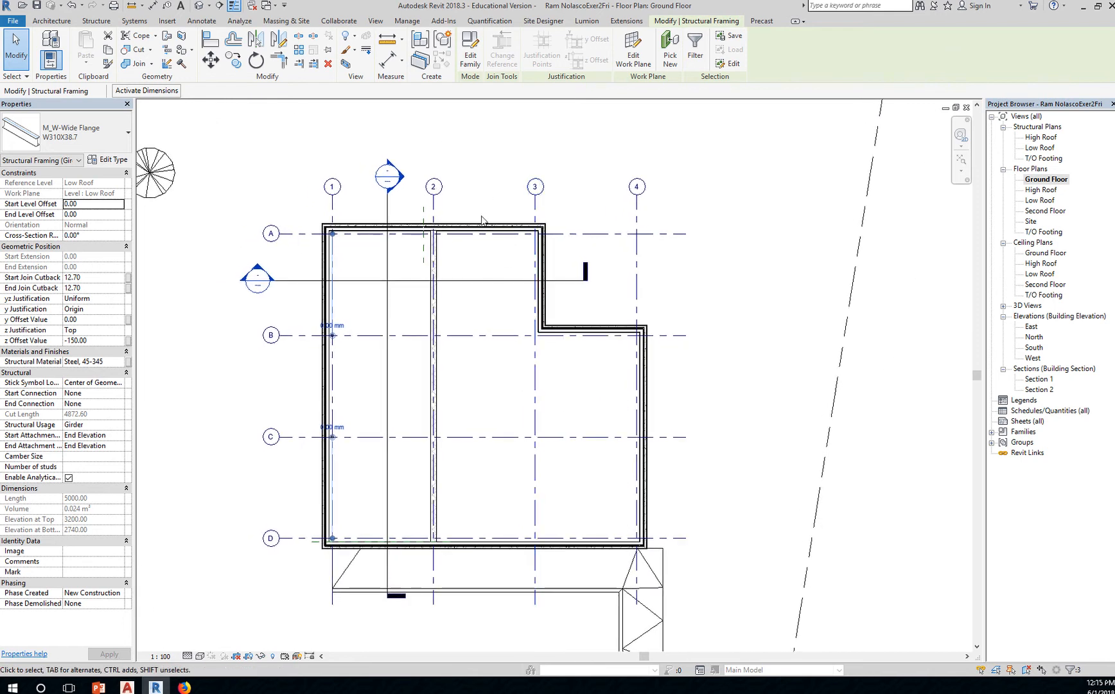
Step: Start an architectural floor on the ground floor plan using the Generic Floor - 400mm type
left_click(56, 21)
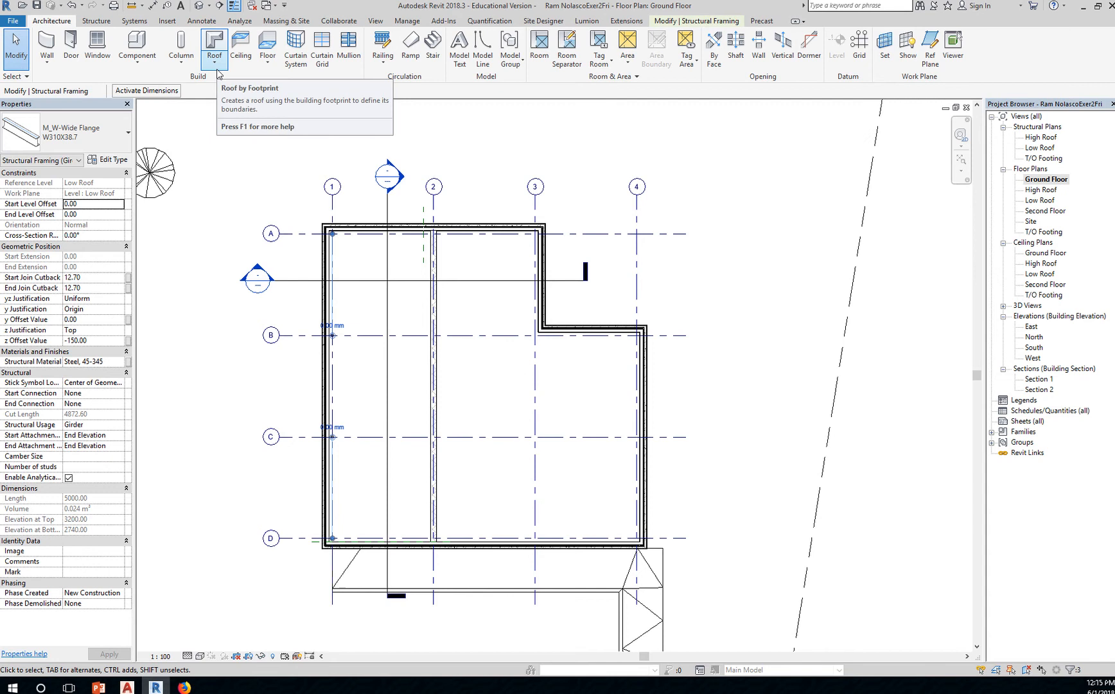
left_click(266, 67)
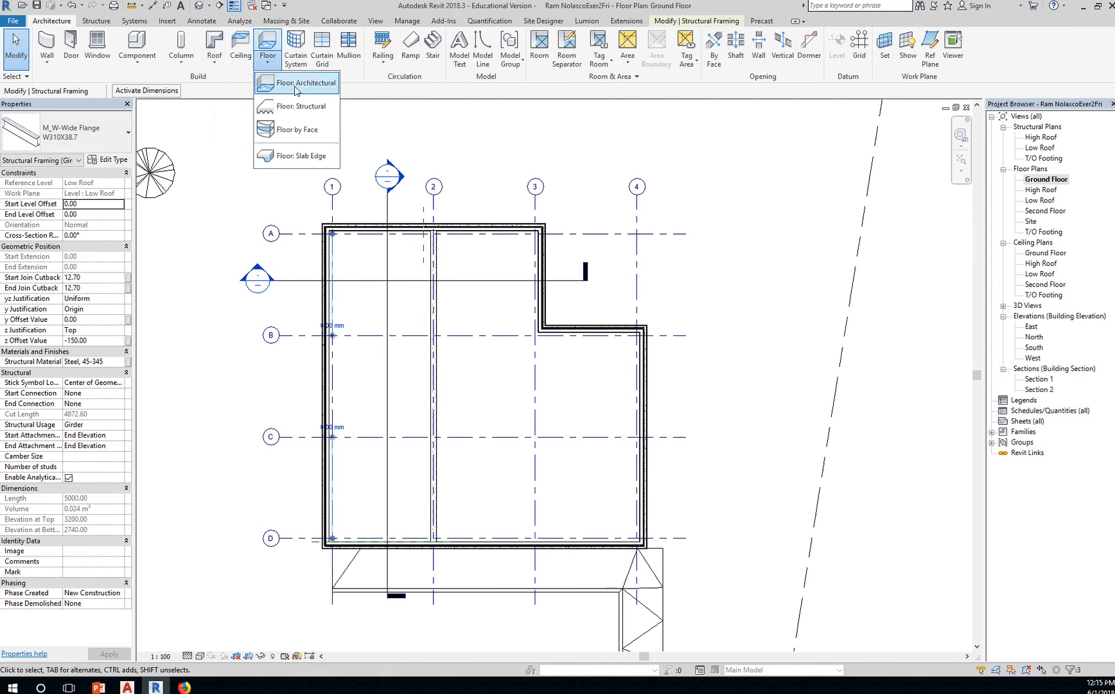
left_click(298, 84)
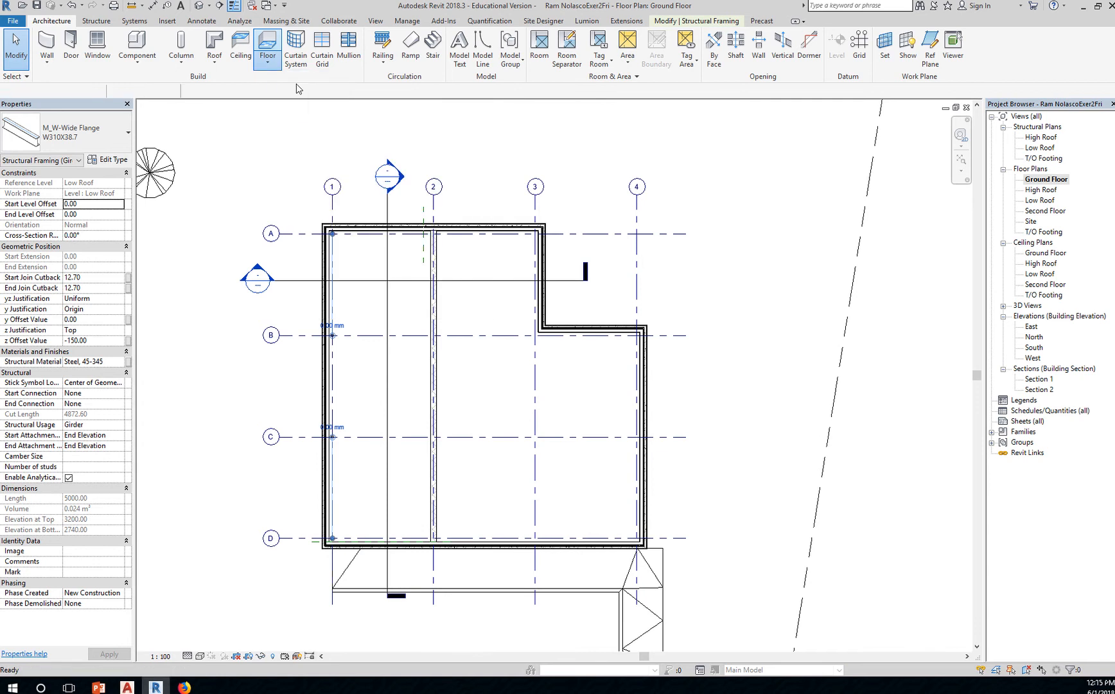
left_click(109, 143)
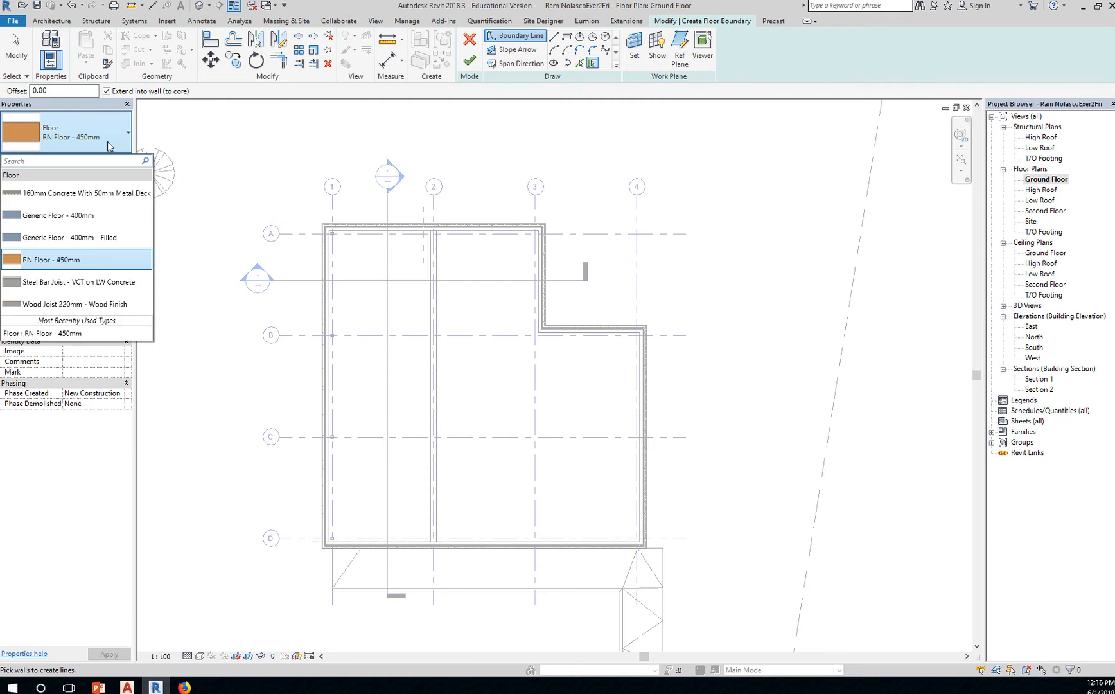
left_click(53, 215)
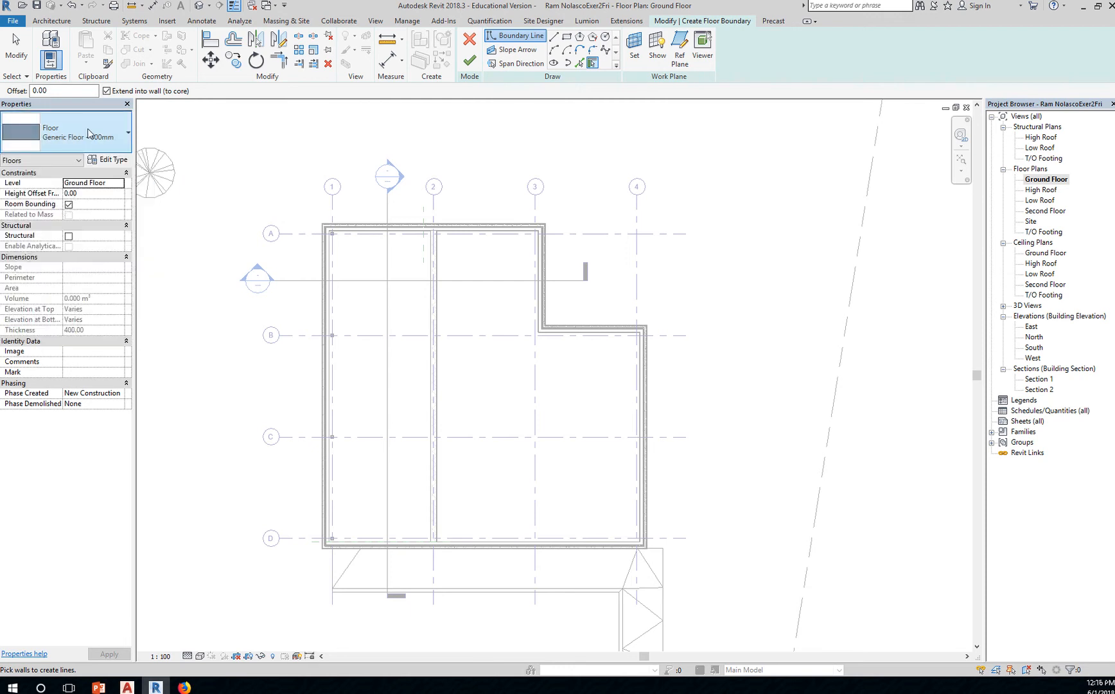
Step: Duplicate the Generic Floor - 400mm type and name the copy RN Floor - 300mm
left_click(103, 162)
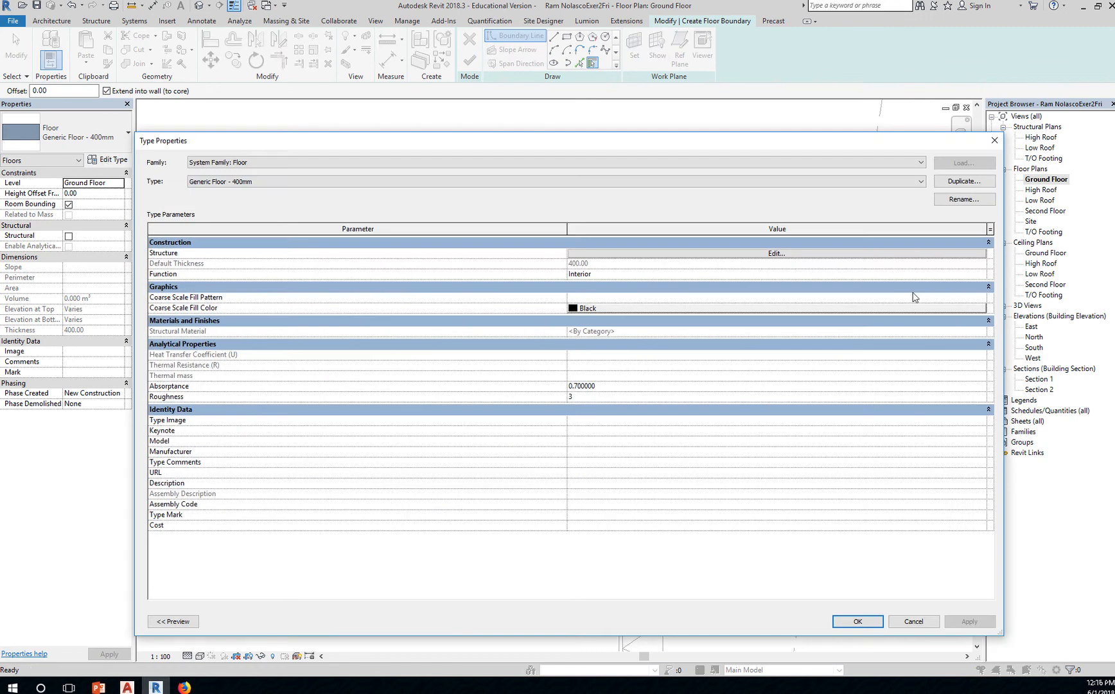
left_click(959, 184)
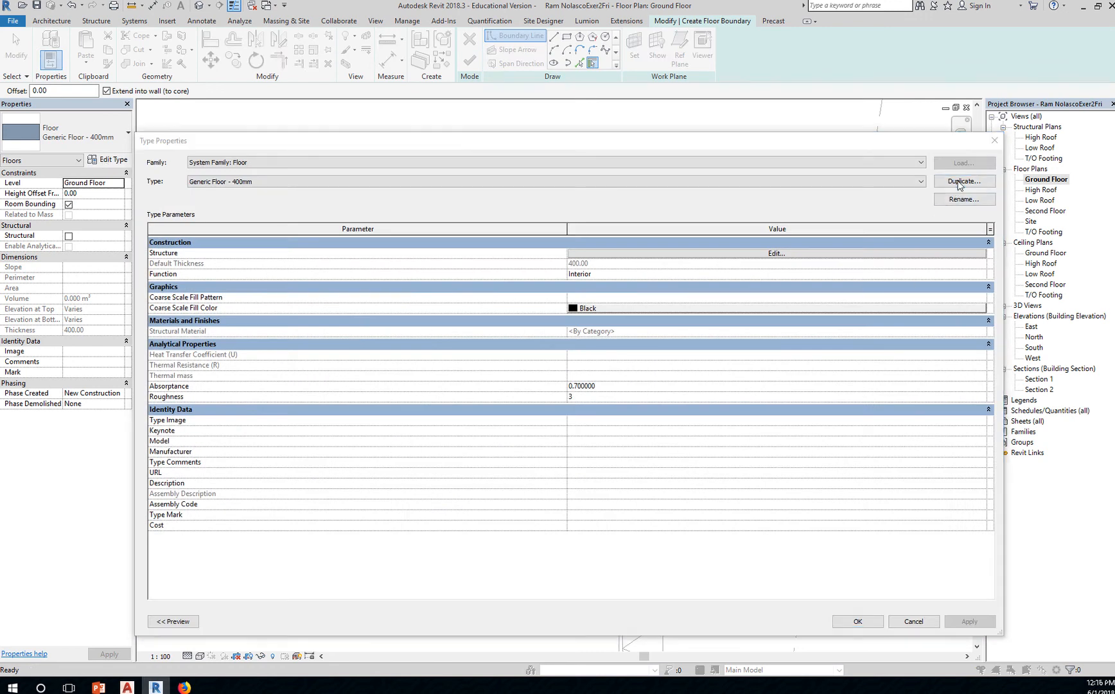
left_click(300, 173)
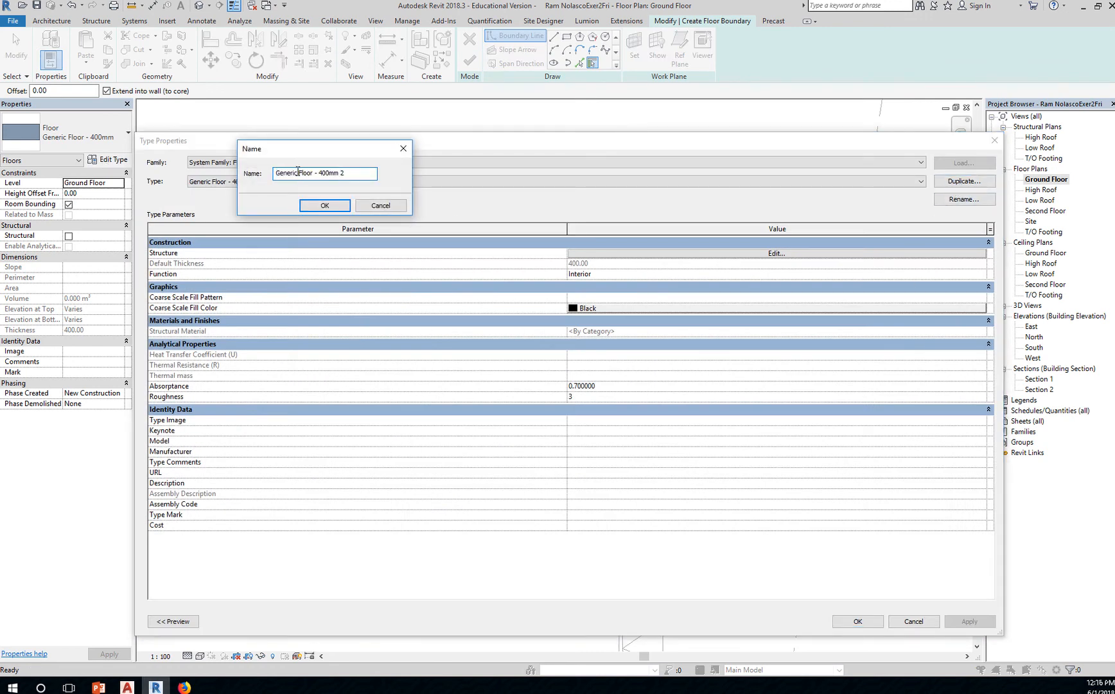
left_click_drag(298, 172, 239, 180)
type("RN")
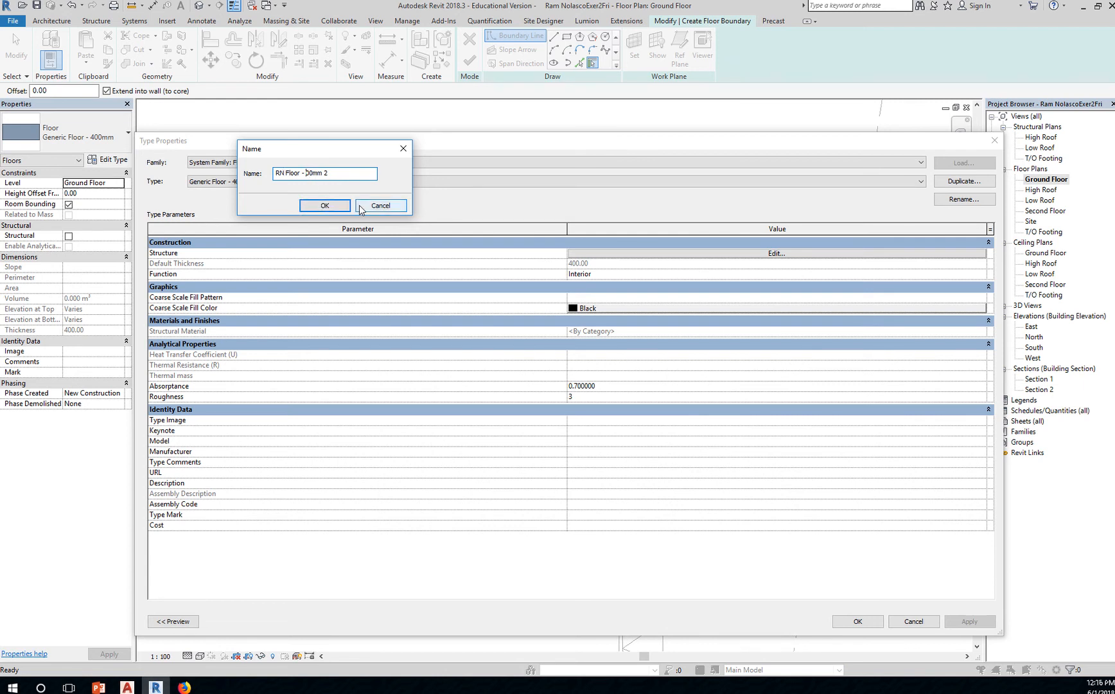
type("3")
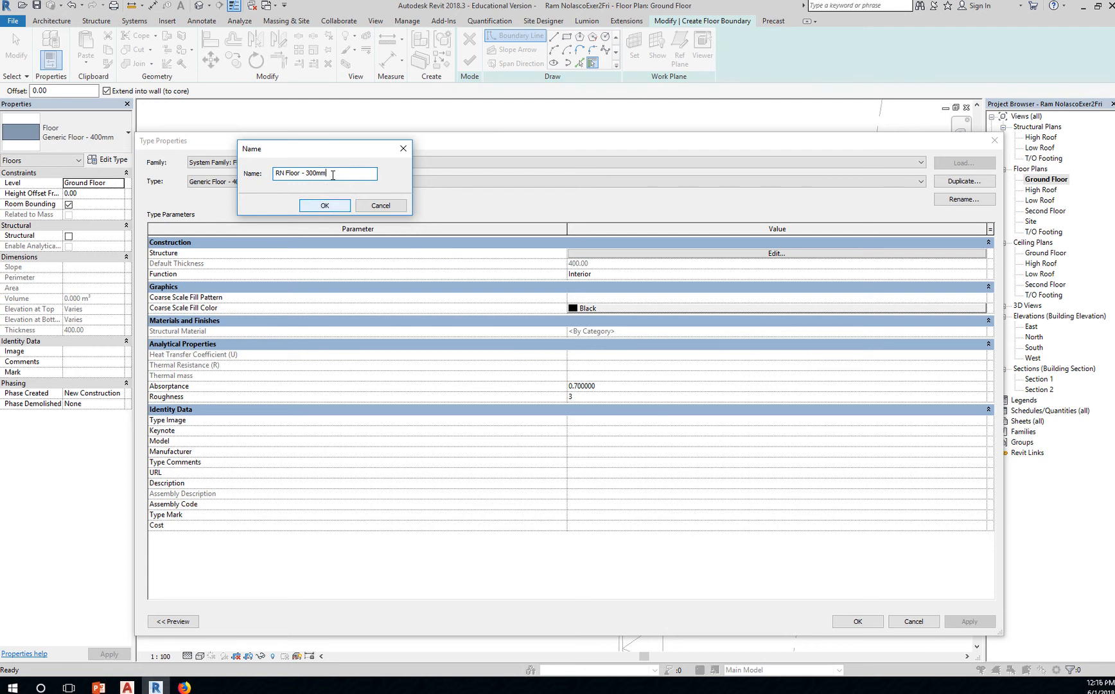
left_click_drag(335, 150, 447, 223)
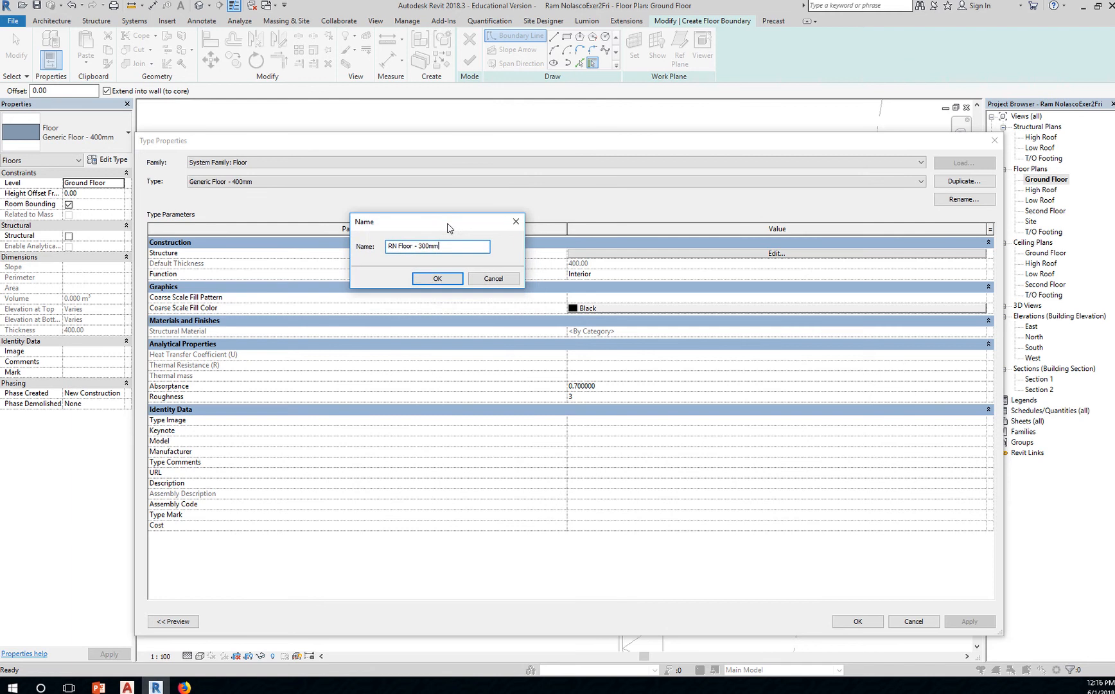
left_click(430, 278)
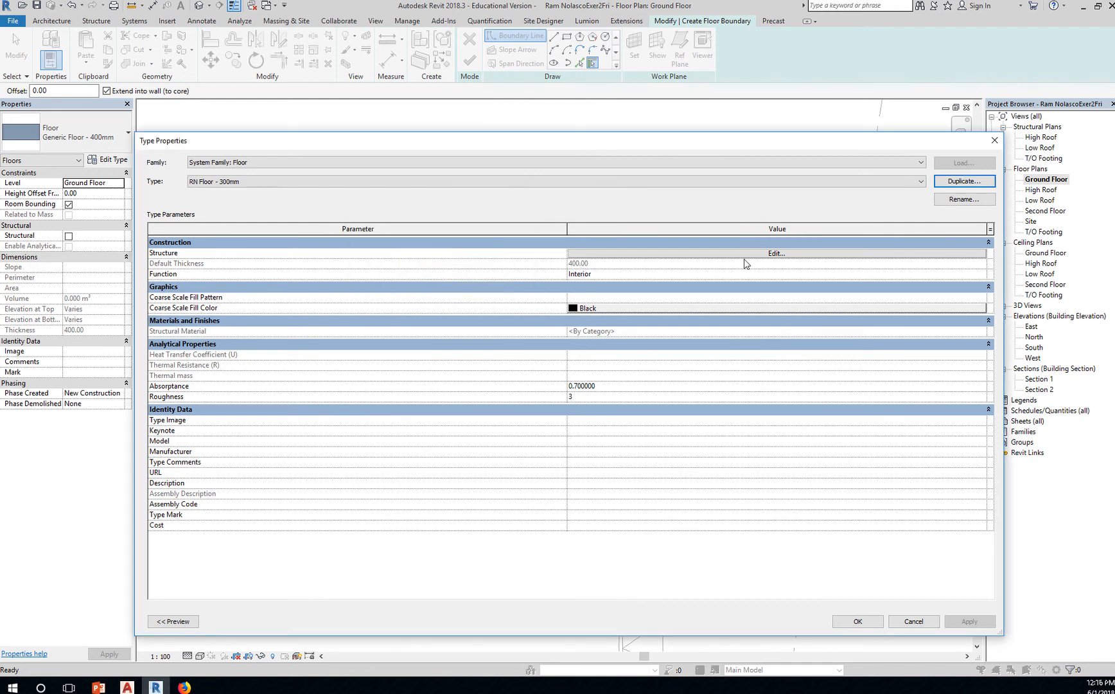
Step: Set the new floor type's structure layer to 300 mm thick with the material Concrete, Cast-in-Place gray
left_click(776, 254)
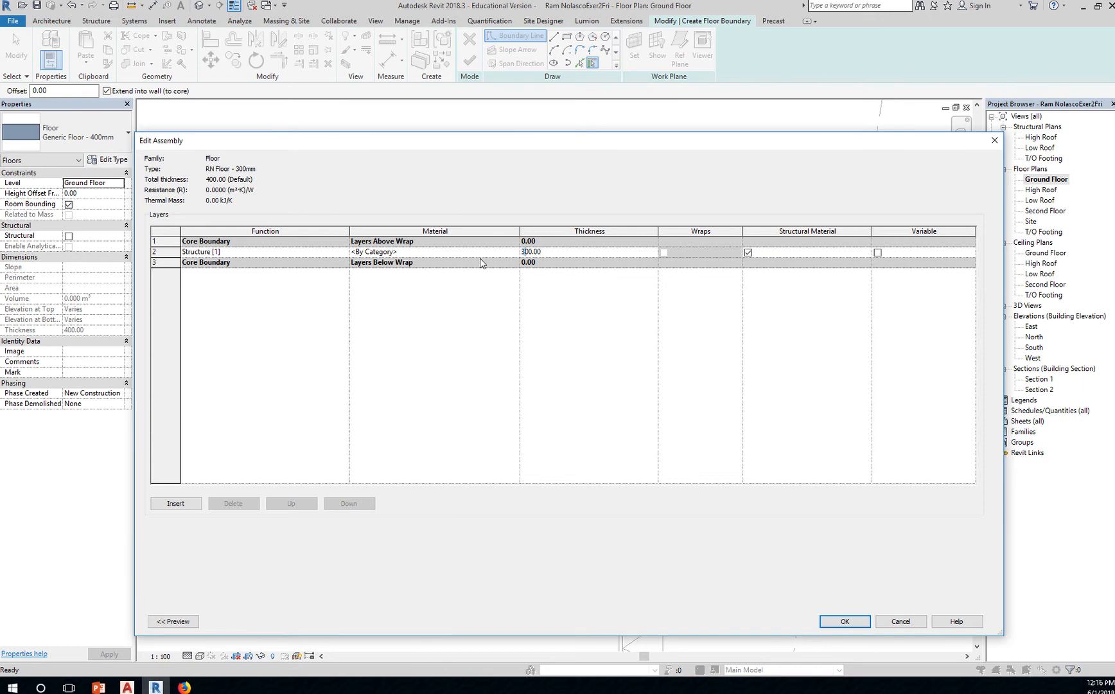
left_click(412, 252)
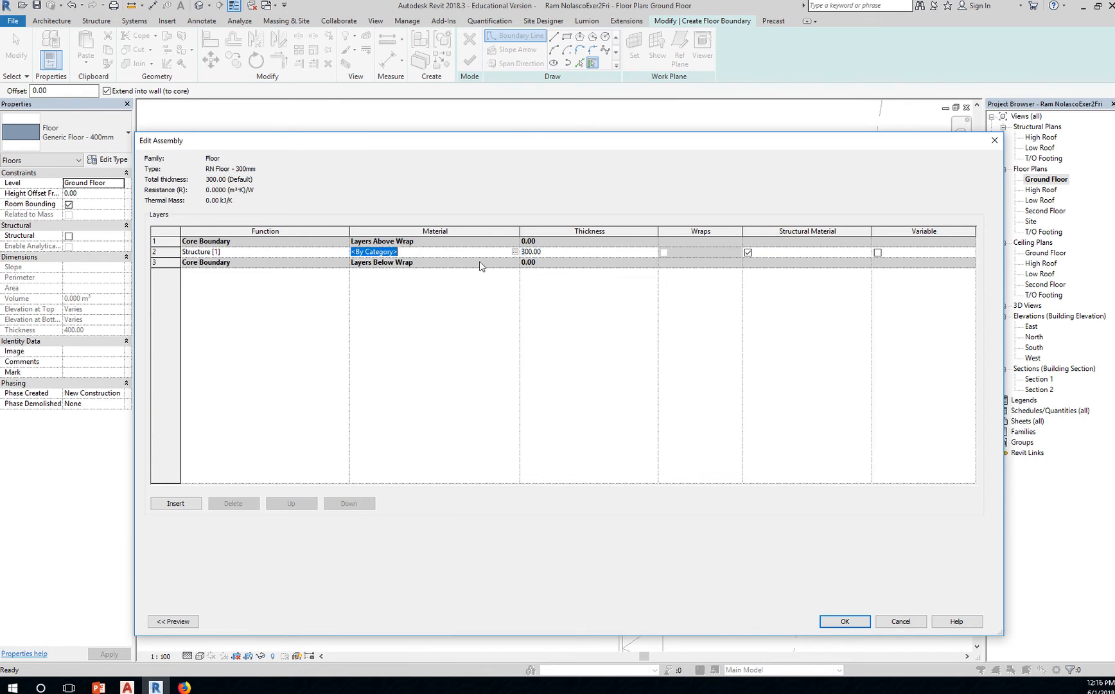
left_click(514, 251)
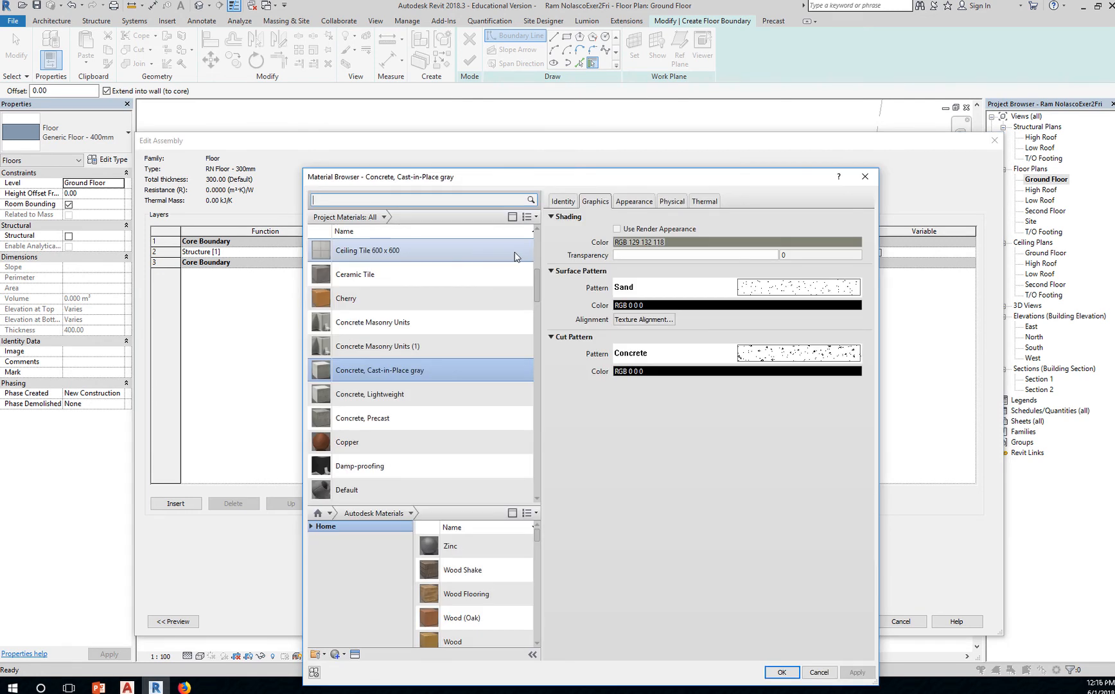
left_click(434, 377)
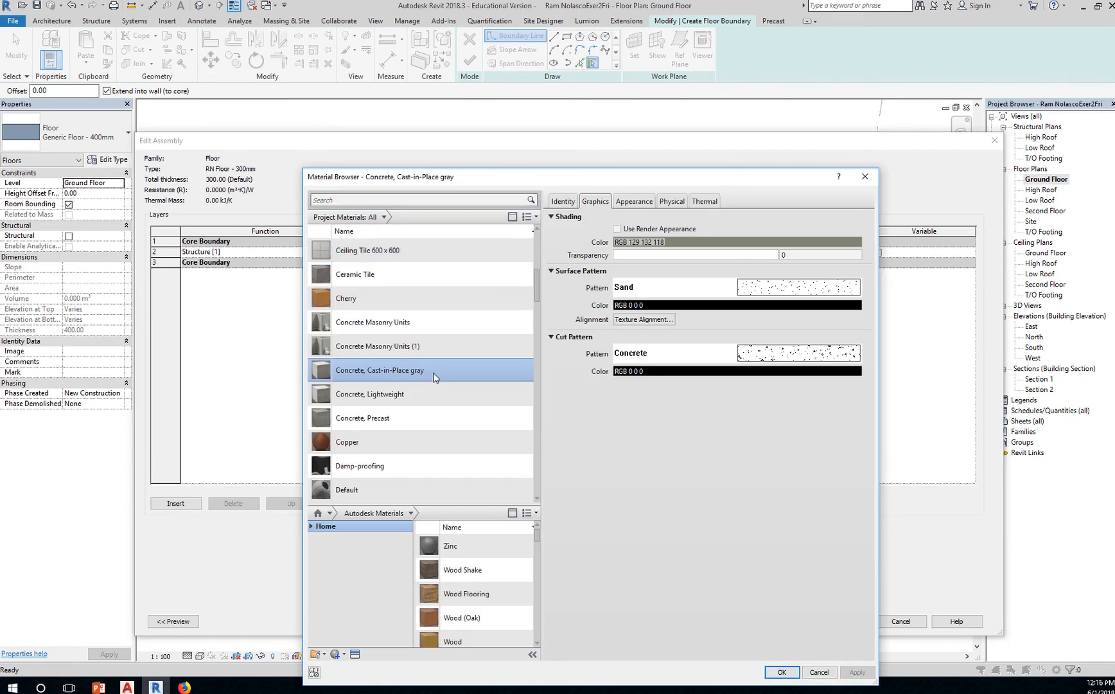
left_click(780, 671)
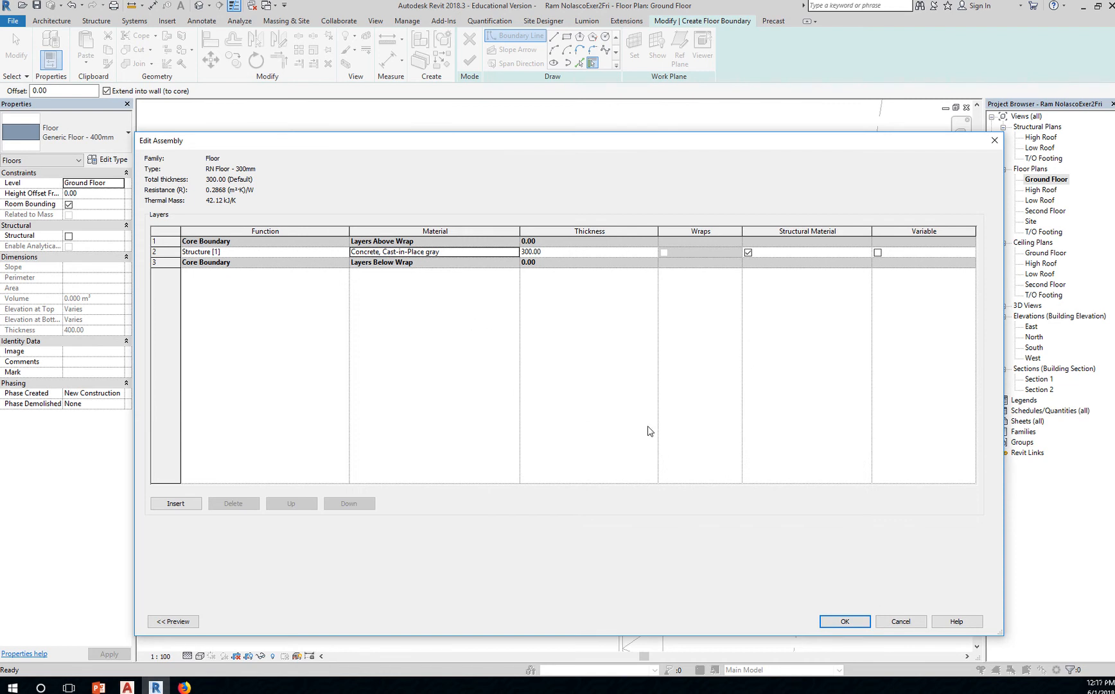
left_click(835, 620)
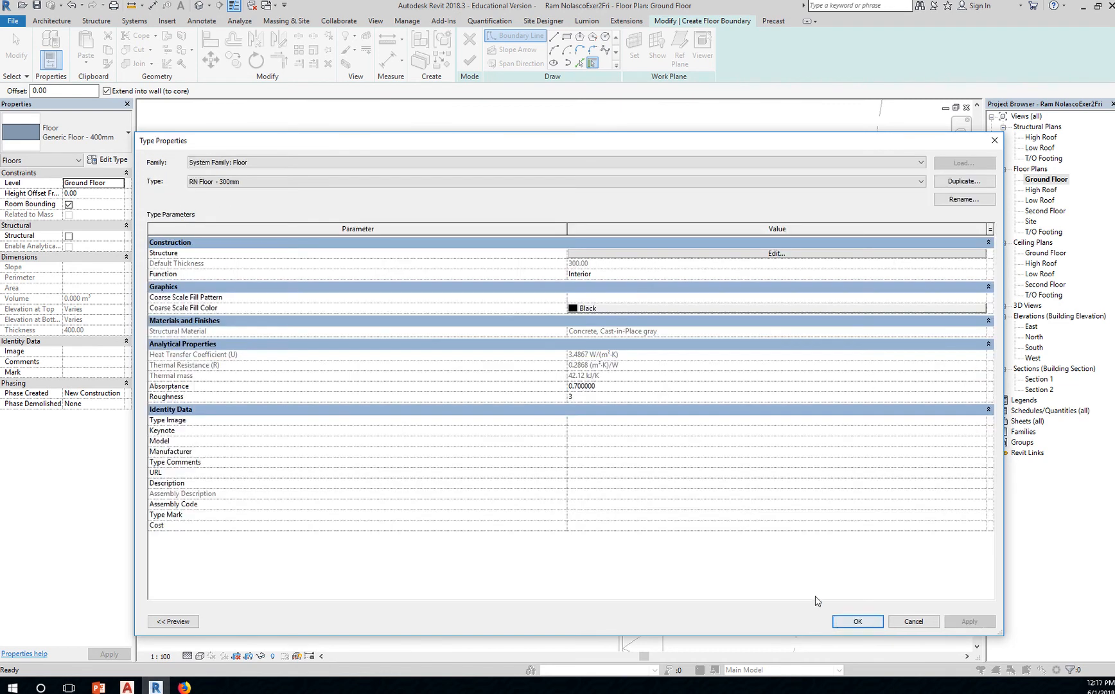
left_click(853, 622)
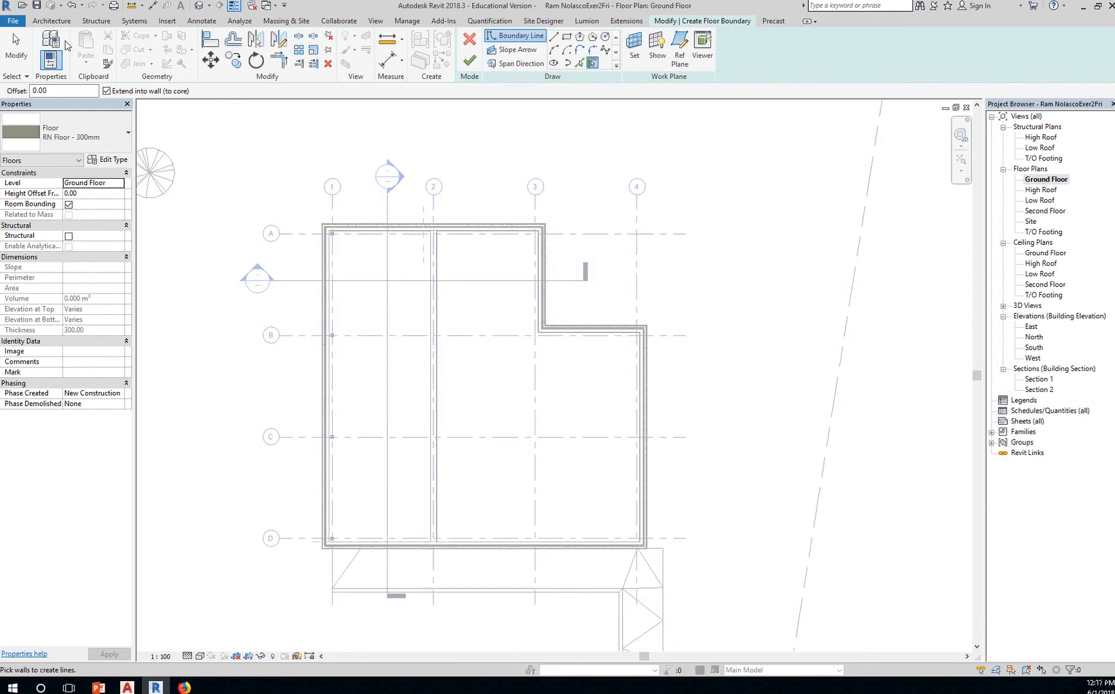
Step: Create floor boundary lines with Pick Walls from the exterior walls along grid A and grid 3
left_click(54, 23)
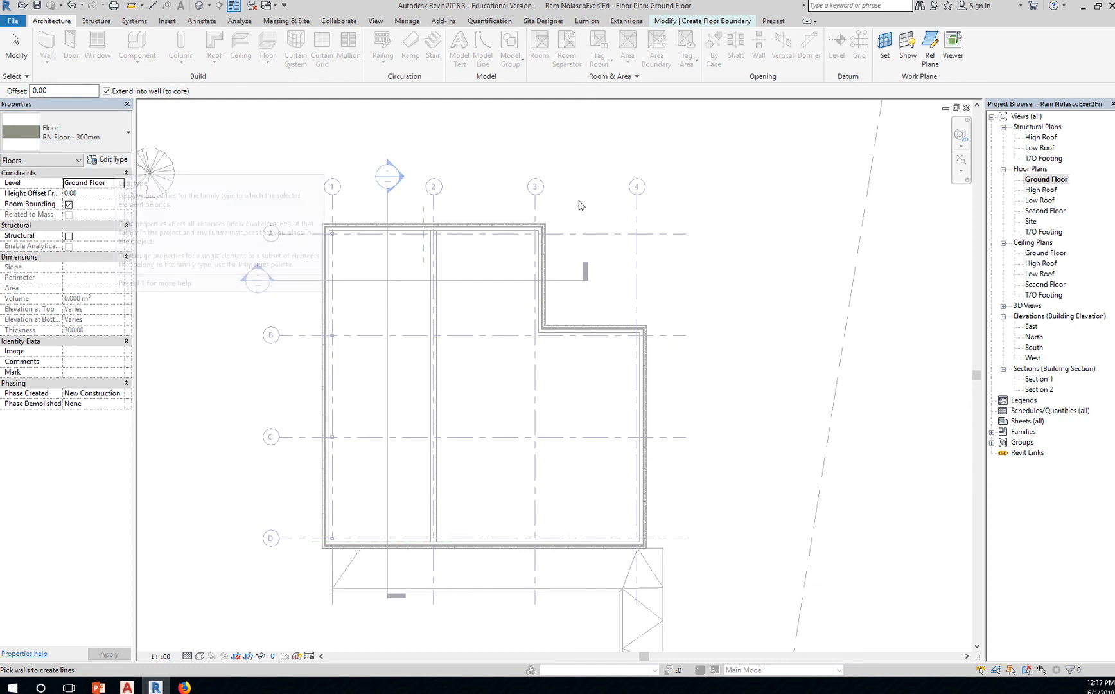
left_click(694, 23)
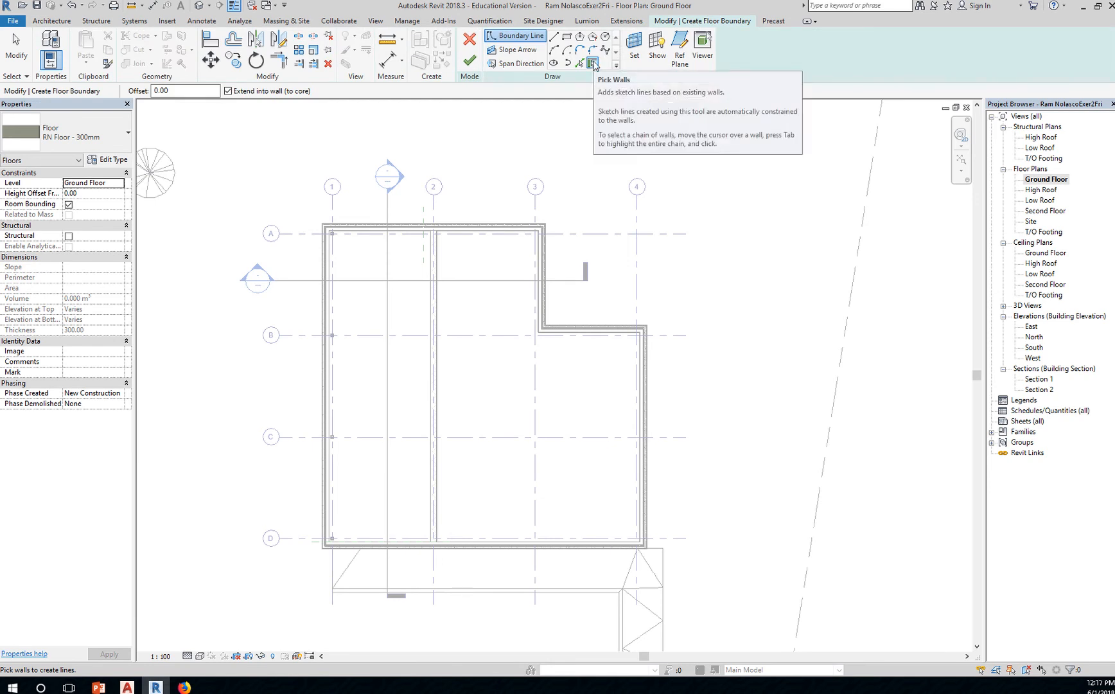
left_click(593, 63)
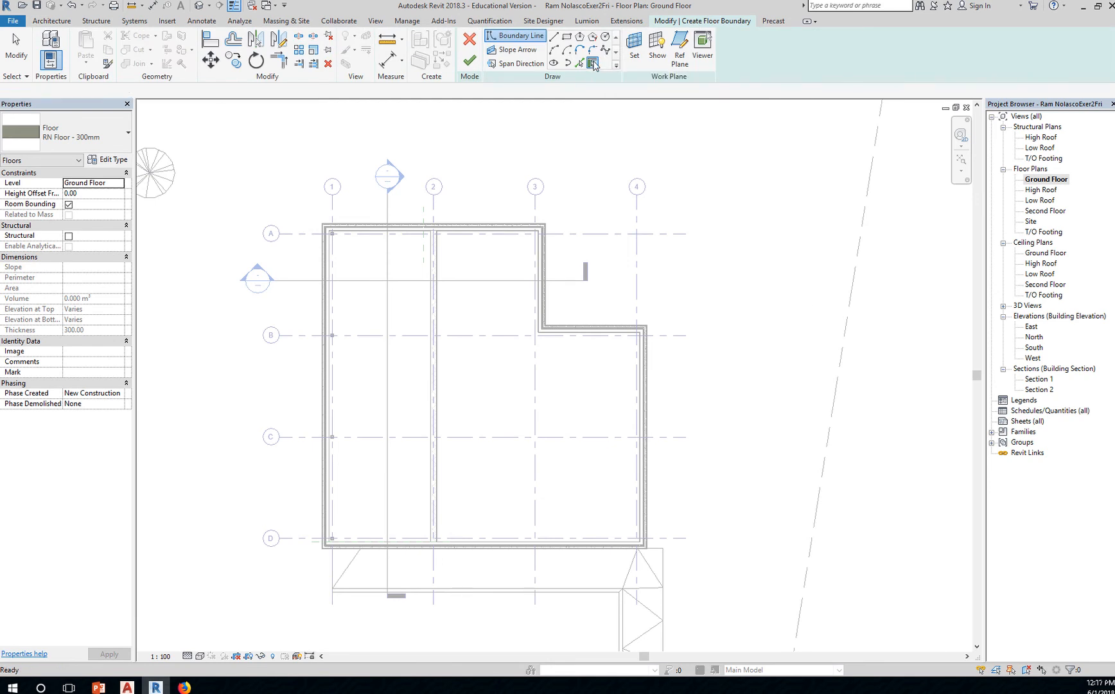
left_click(376, 231)
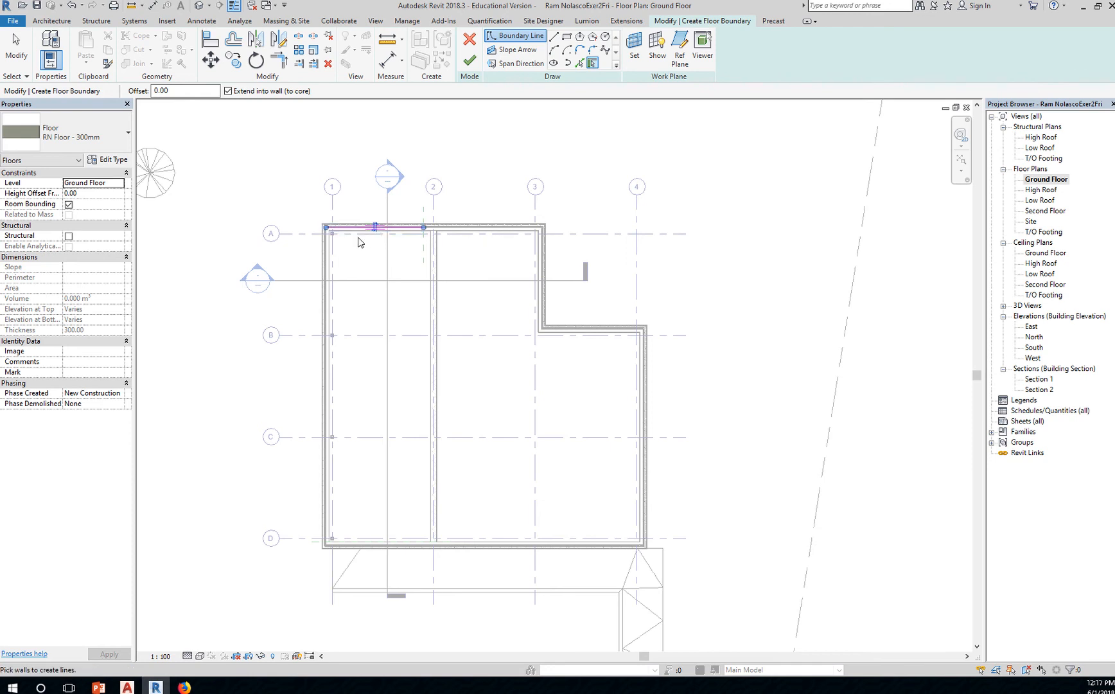
scroll(386, 230, "up", 2)
scroll(396, 233, "up", 1)
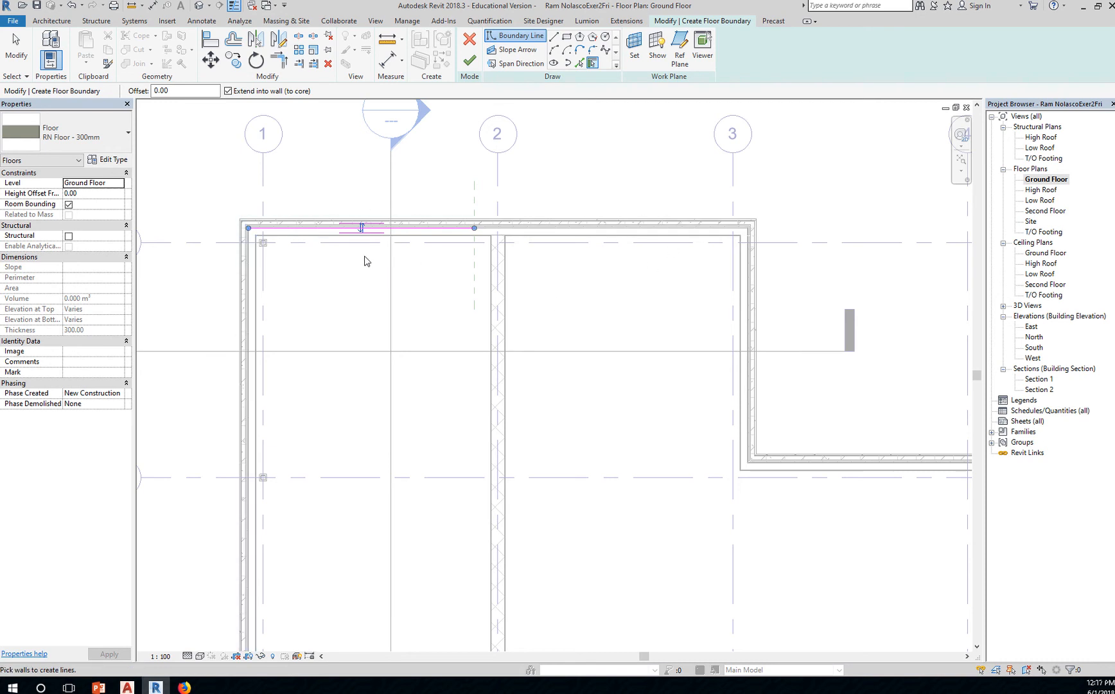
left_click(750, 315)
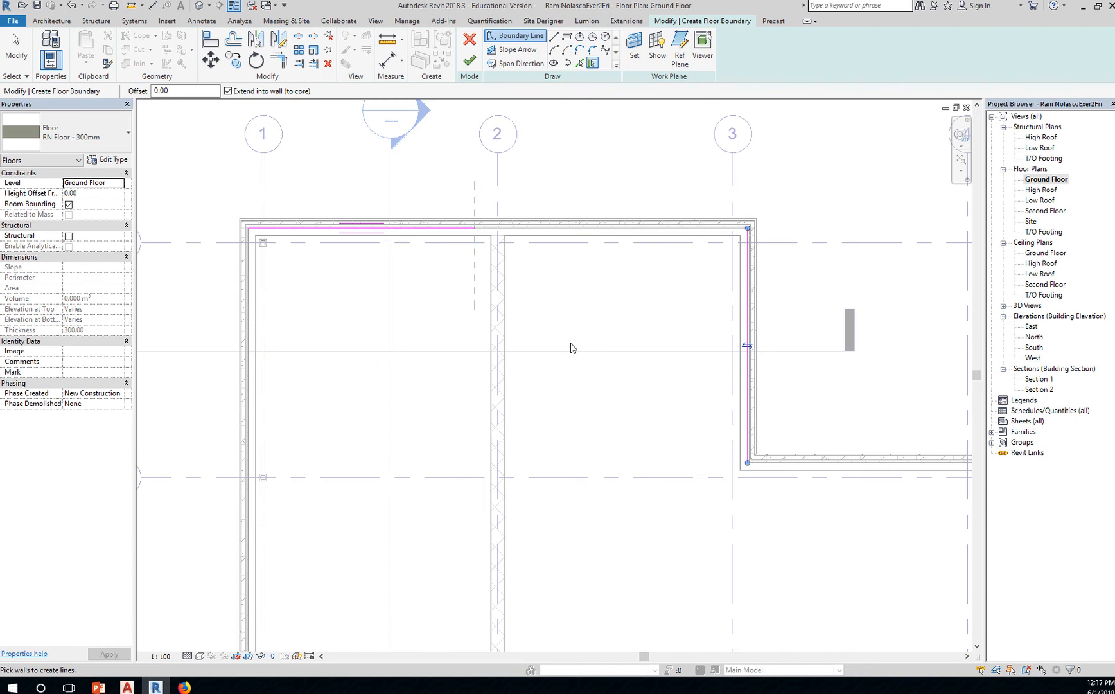
Step: Add boundary lines from the remaining exterior walls along grids B, 4, D and 1
scroll(541, 348, "down", 2)
middle_click_drag(438, 333, 438, 241)
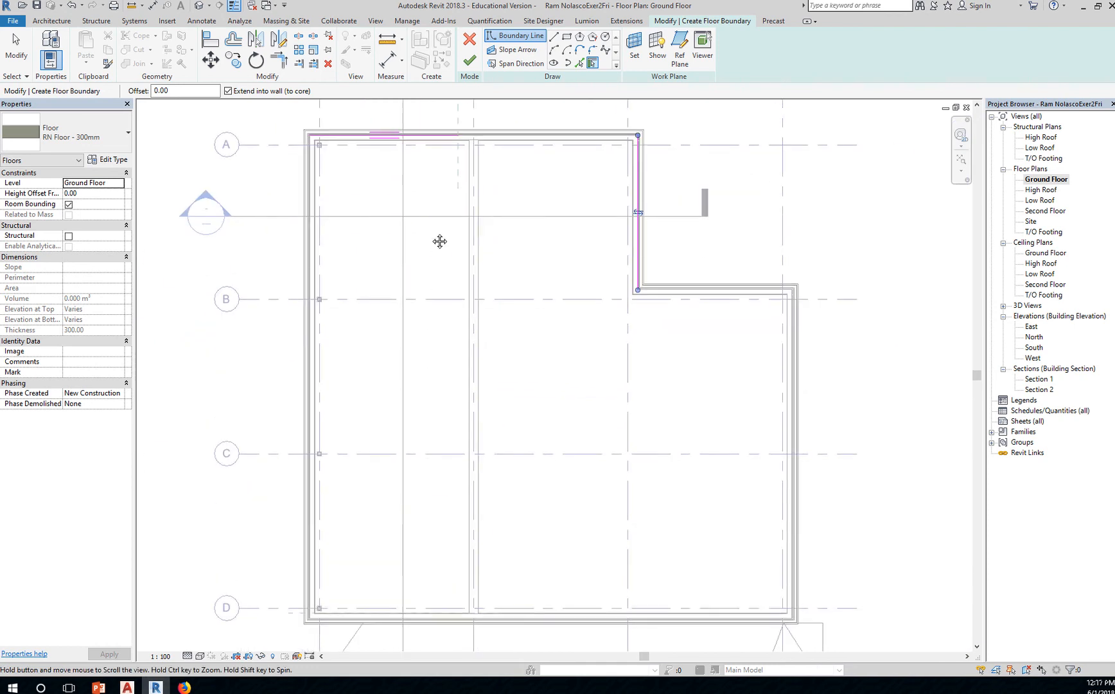
left_click(713, 291)
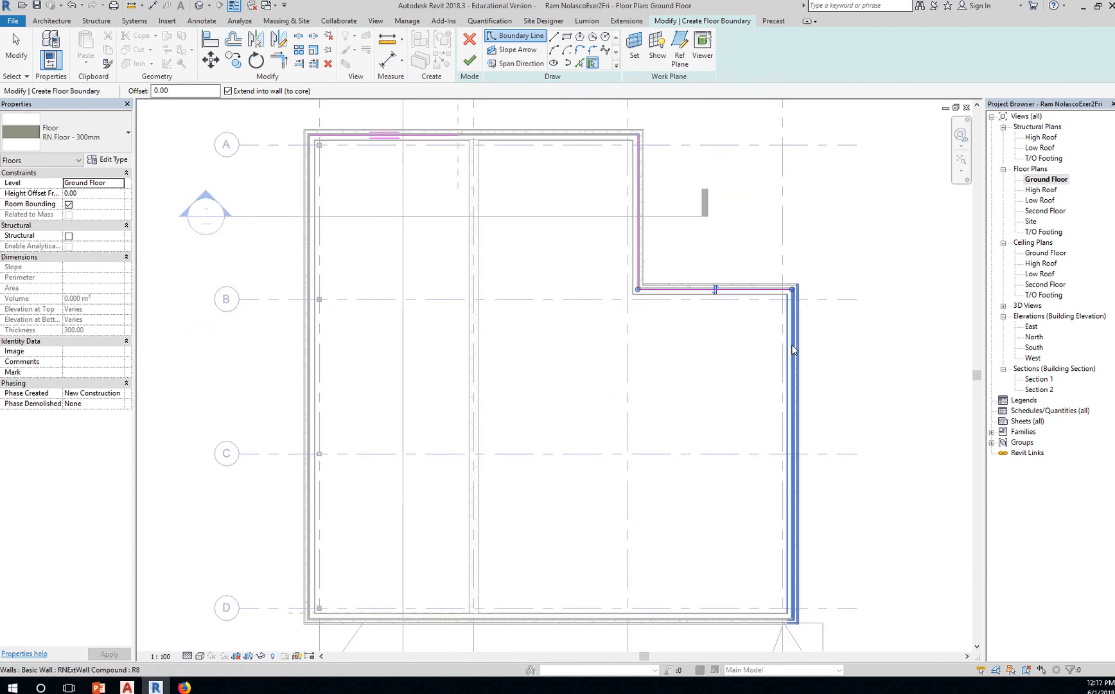
left_click(789, 350)
left_click(603, 619)
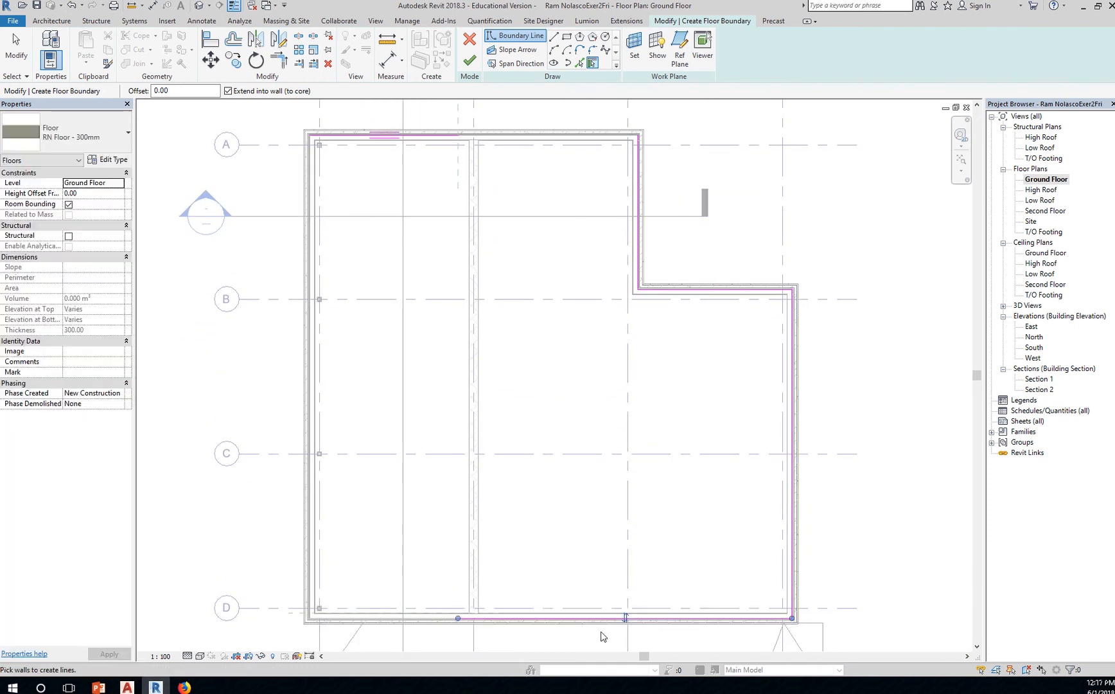
left_click(385, 622)
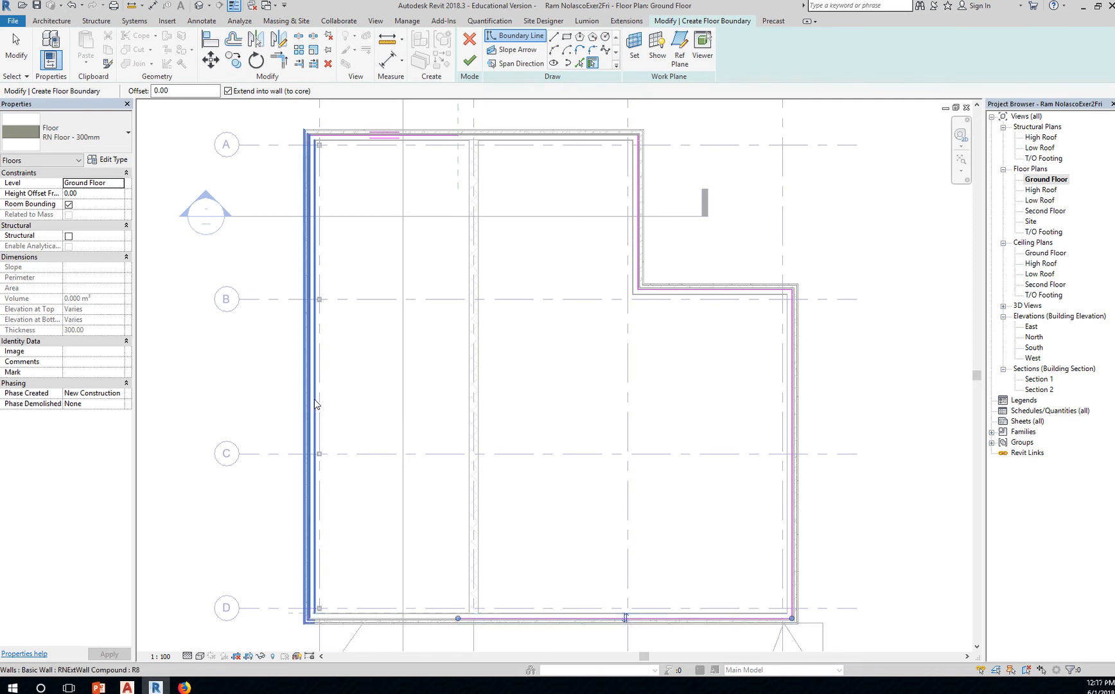
left_click(310, 421)
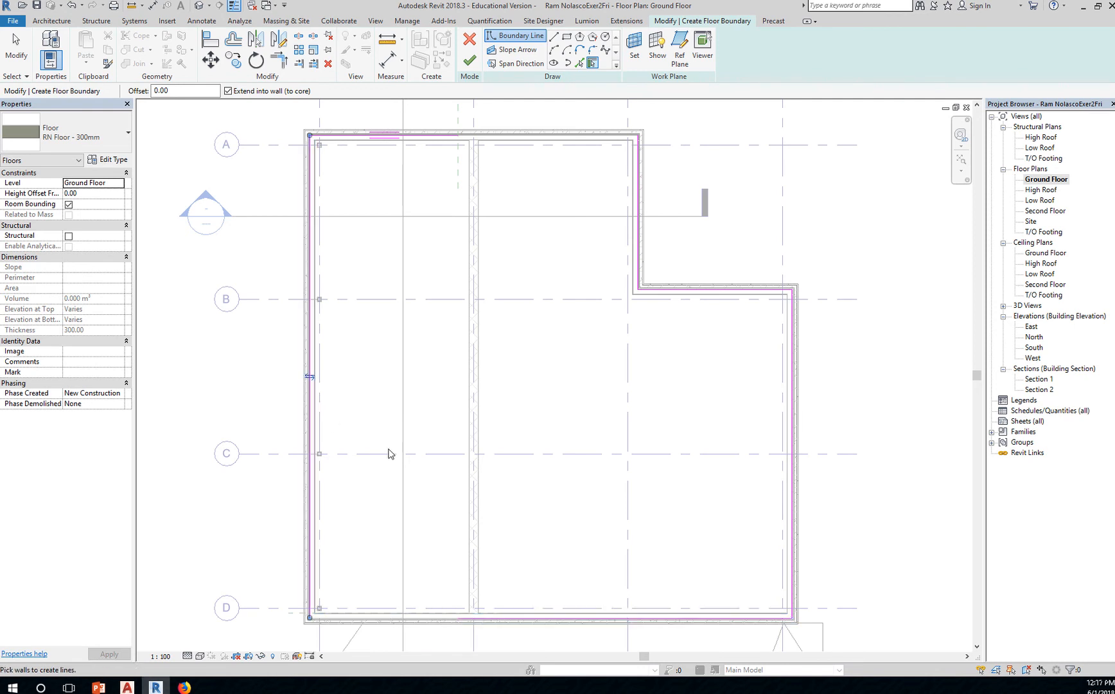
Step: Trim/extend the boundary lines to corners, joining grid A's line to grid 3's and grid D's line to grid 1's
left_click(278, 60)
left_click(430, 136)
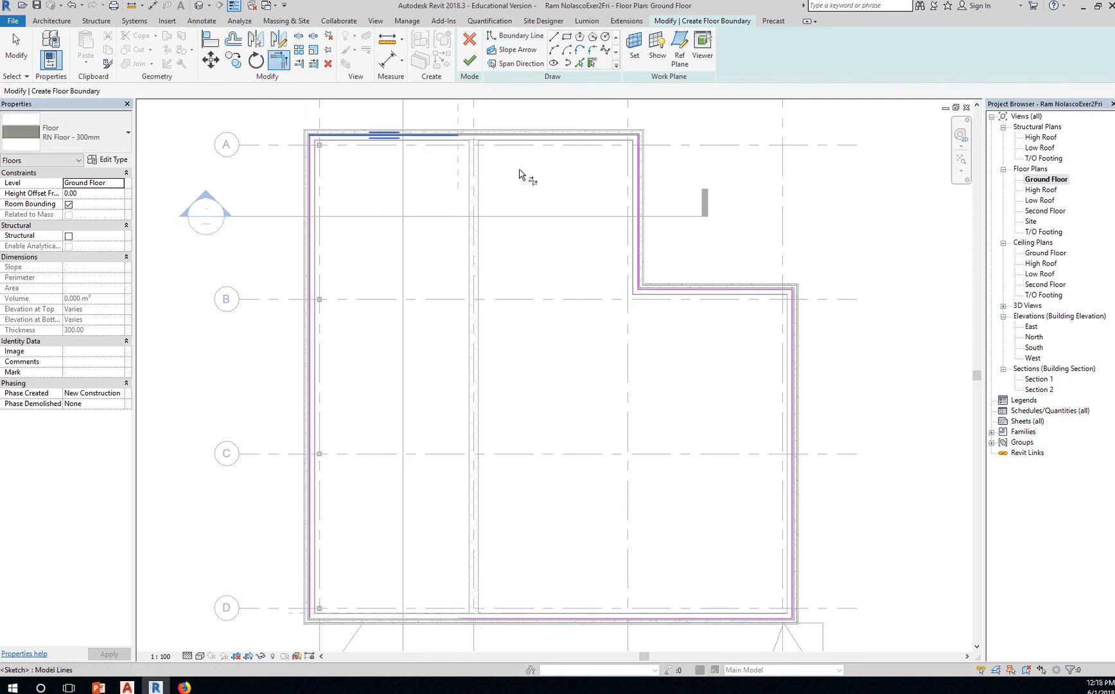
left_click(638, 179)
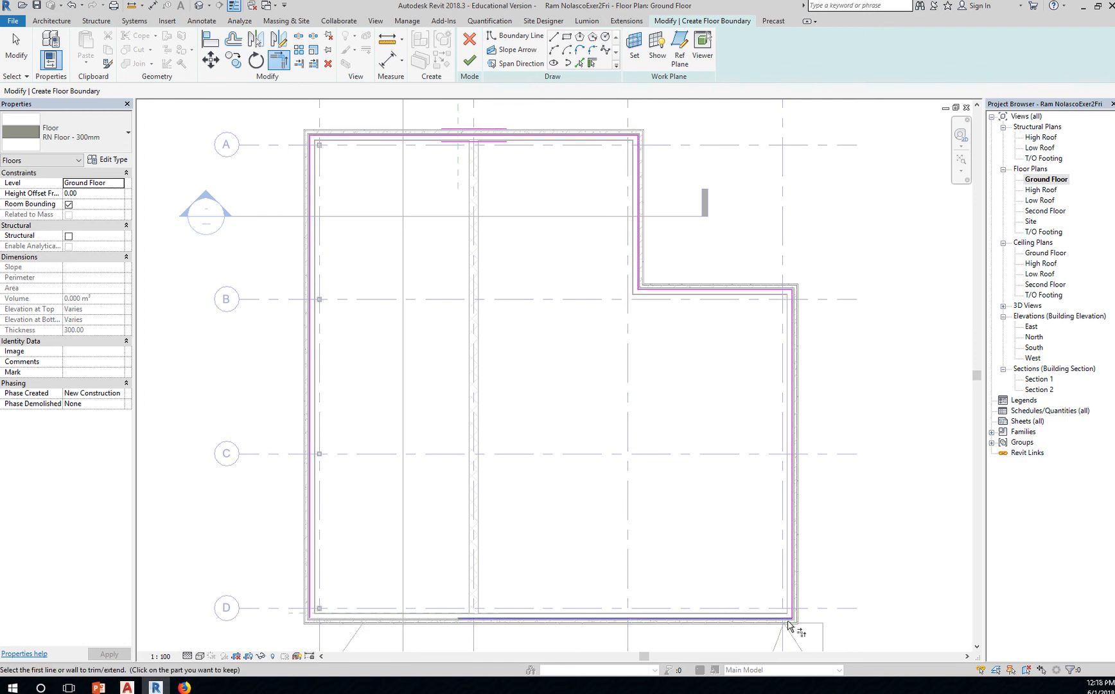
left_click(632, 620)
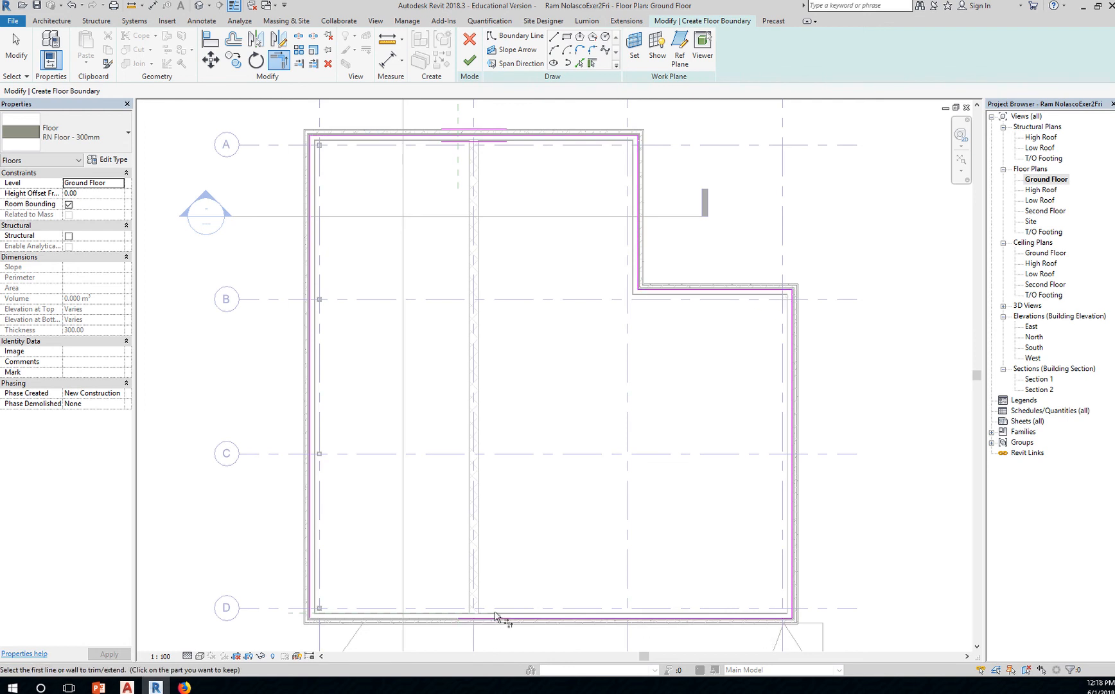
left_click(313, 563)
Step: Examine where the floor boundary line sits within the exterior wall layers along grid 1 and at corner A-1
middle_click_drag(403, 421, 489, 534)
scroll(399, 381, "up", 10)
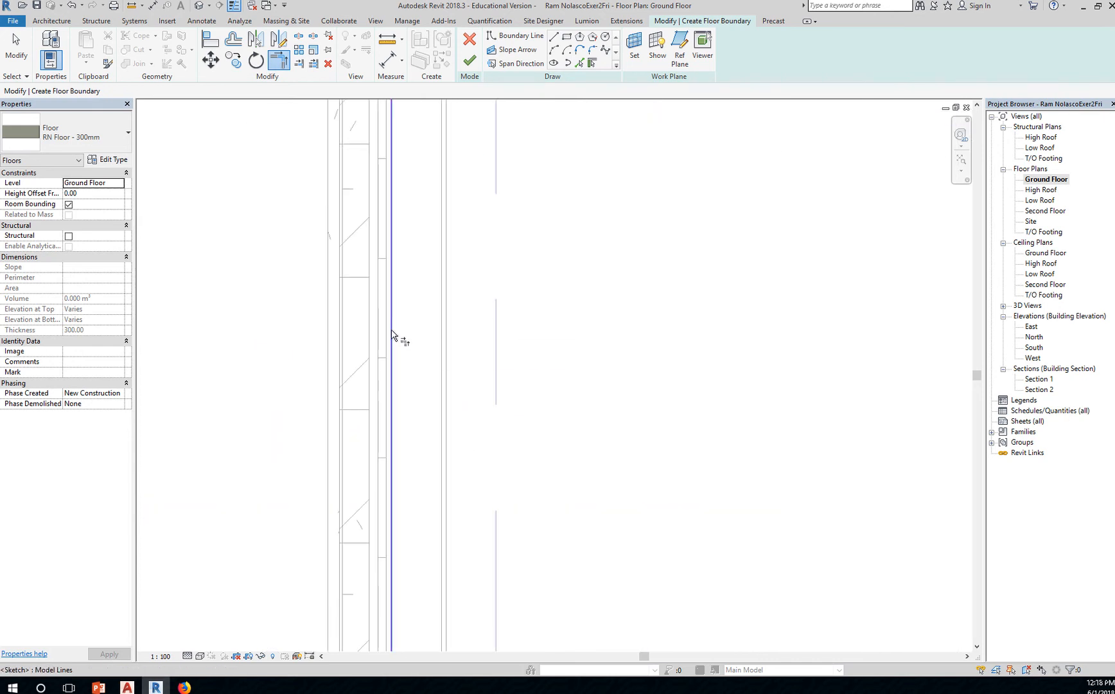
scroll(389, 329, "up", 3)
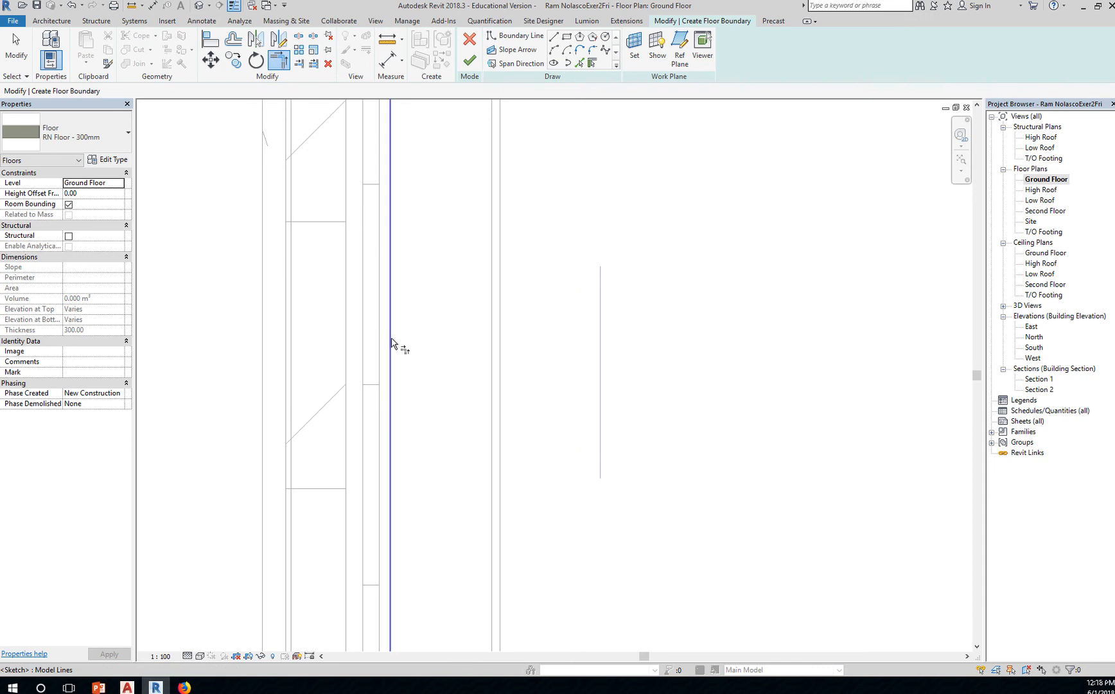
scroll(437, 435, "down", 2)
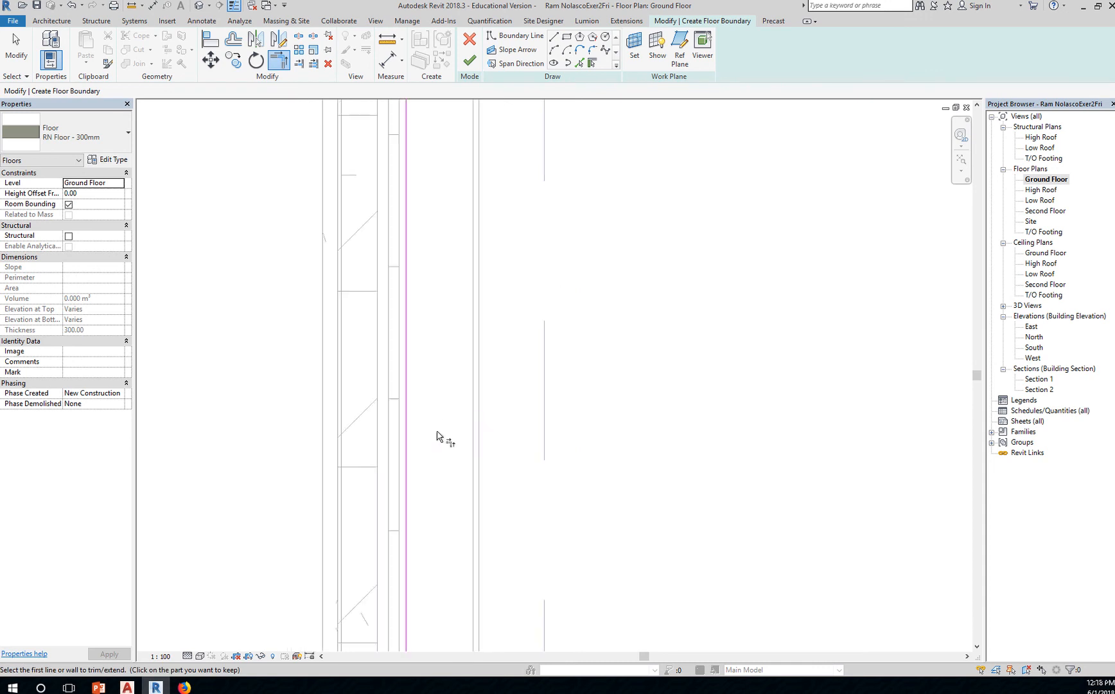
scroll(437, 435, "down", 1)
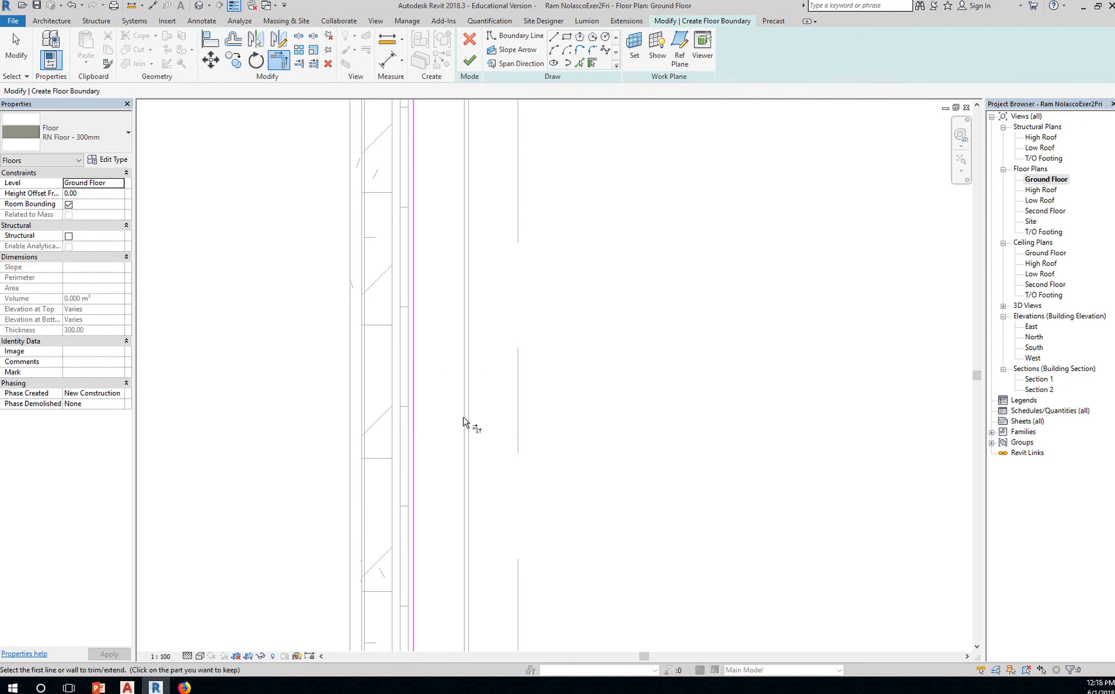
scroll(464, 421, "down", 3)
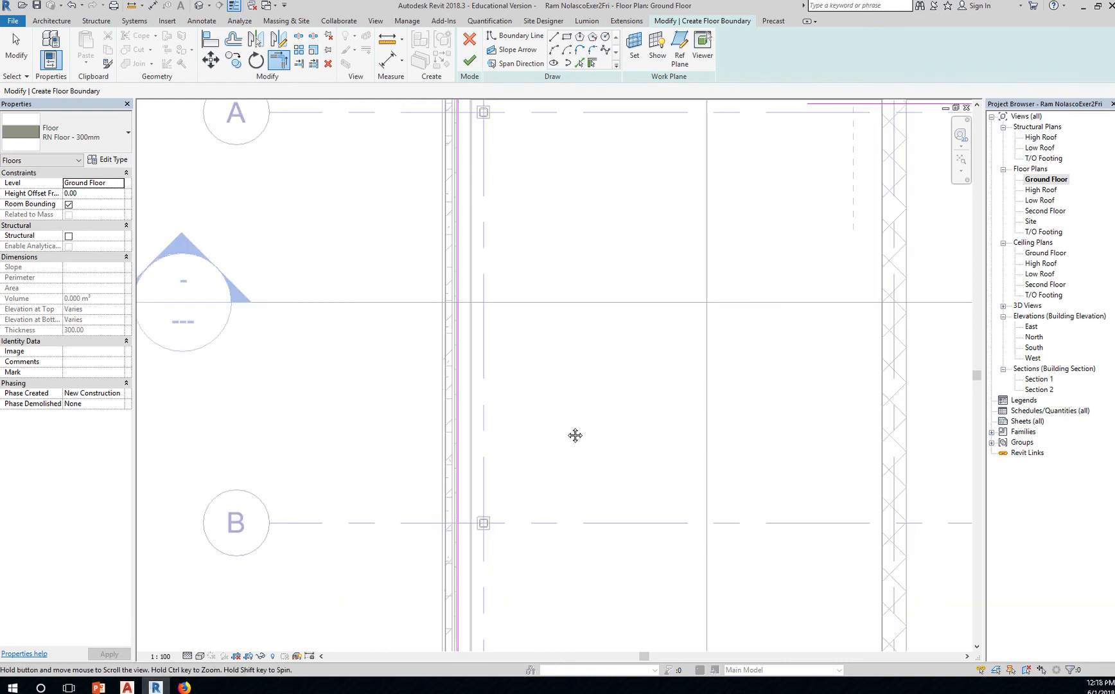
middle_click_drag(575, 435, 436, 659)
scroll(332, 332, "up", 4)
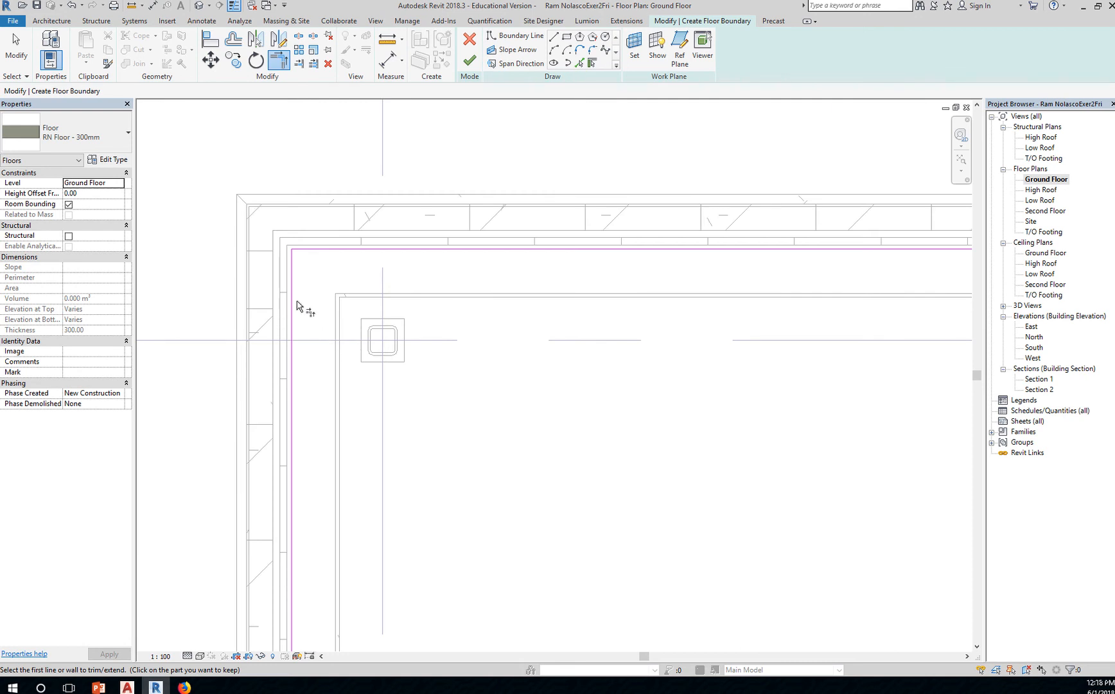
Step: Try to pick the exterior walls' inner edges near corner A-1 as floor boundary lines with Pick Lines
left_click(16, 48)
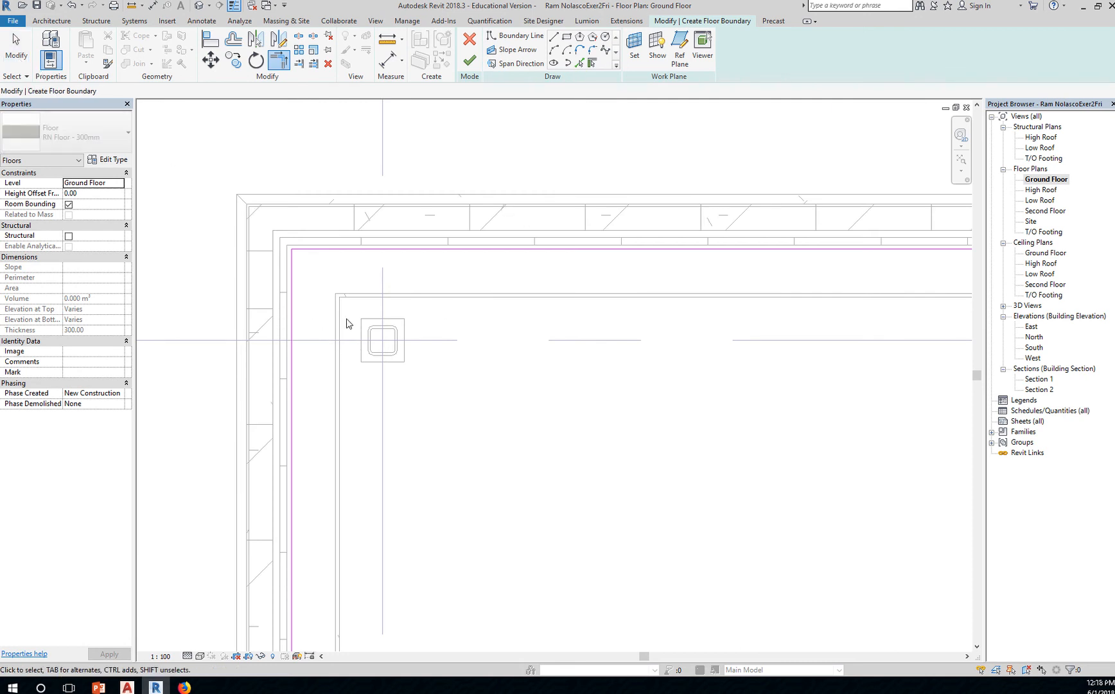
left_click(293, 308)
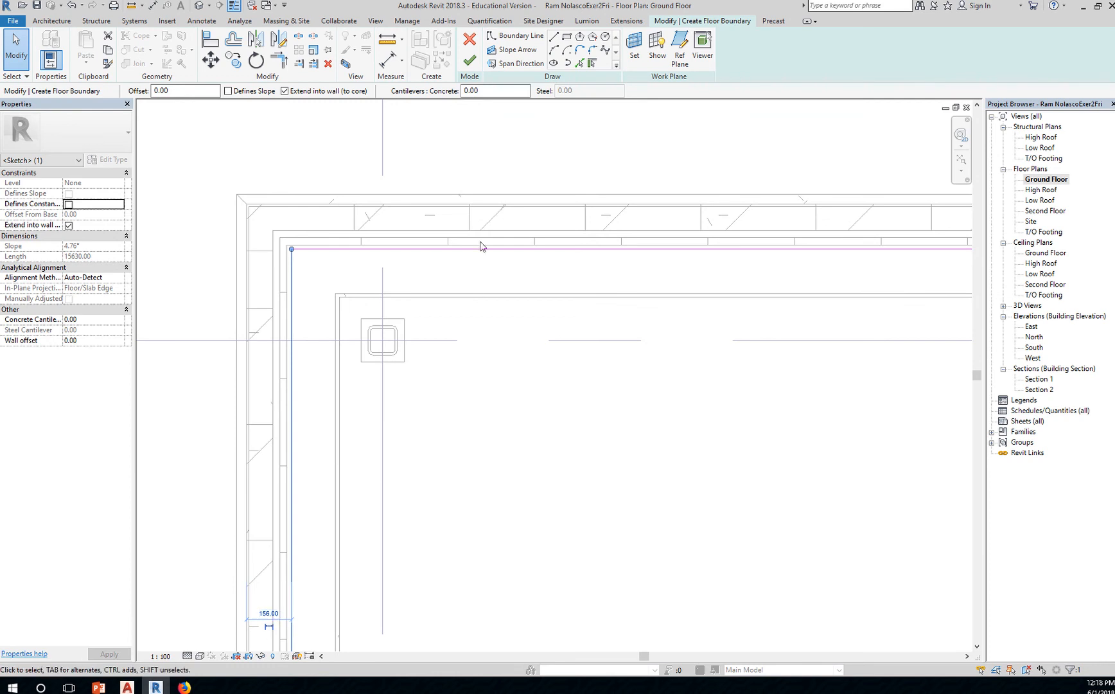
left_click(580, 64)
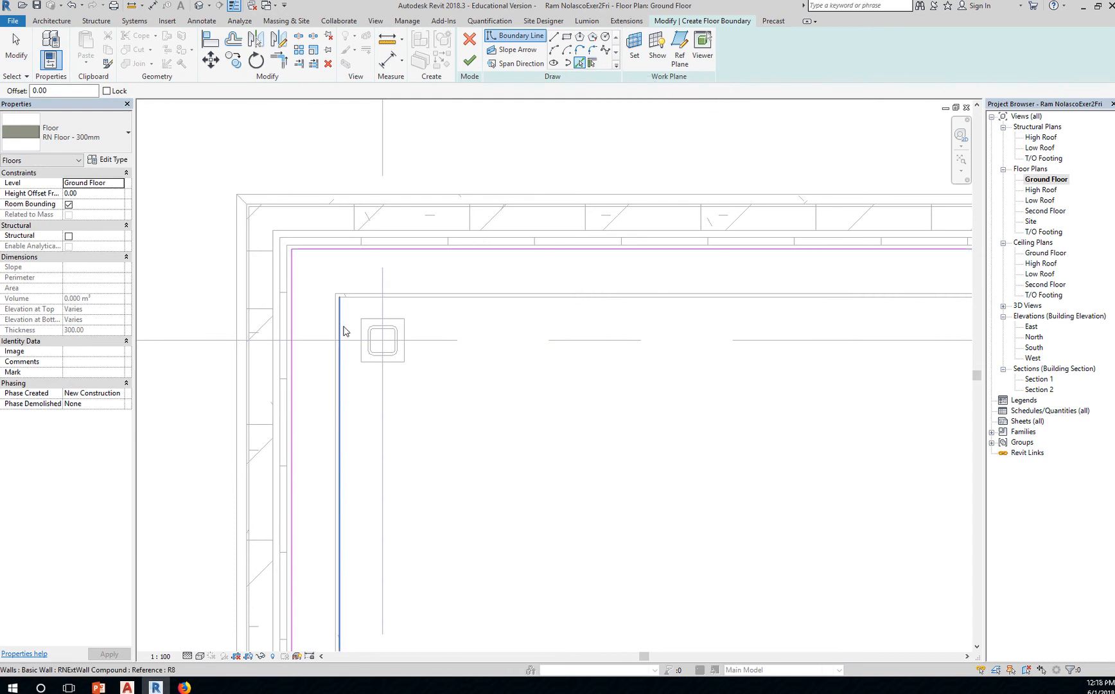
scroll(344, 333, "up", 2)
scroll(344, 333, "up", 1)
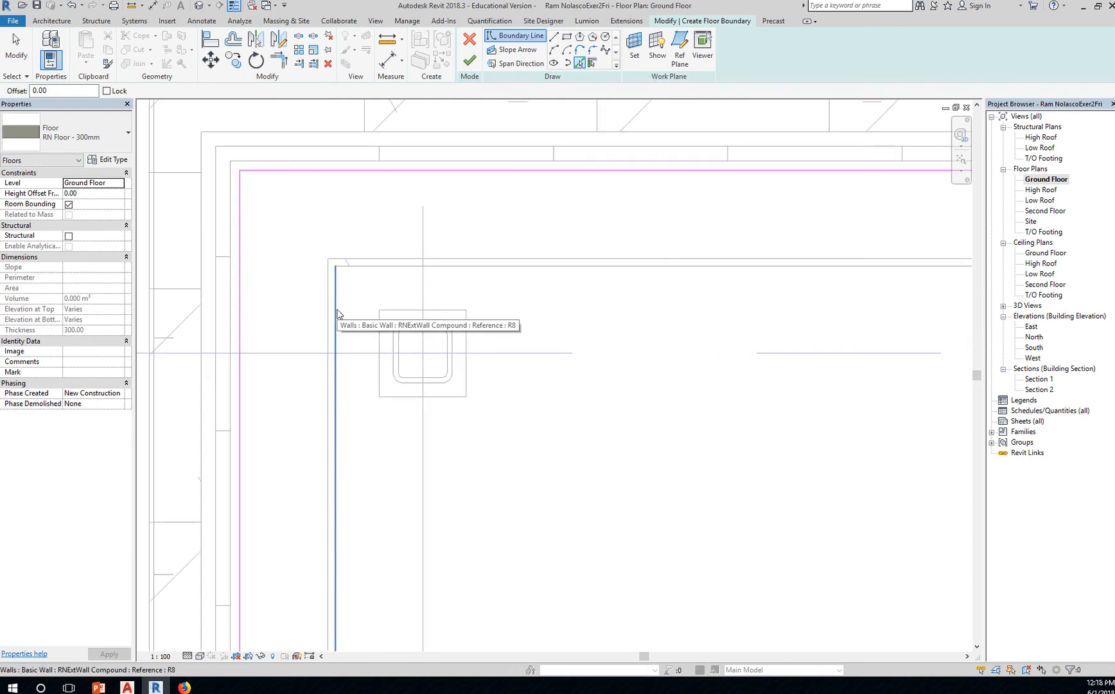
scroll(330, 312, "up", 2)
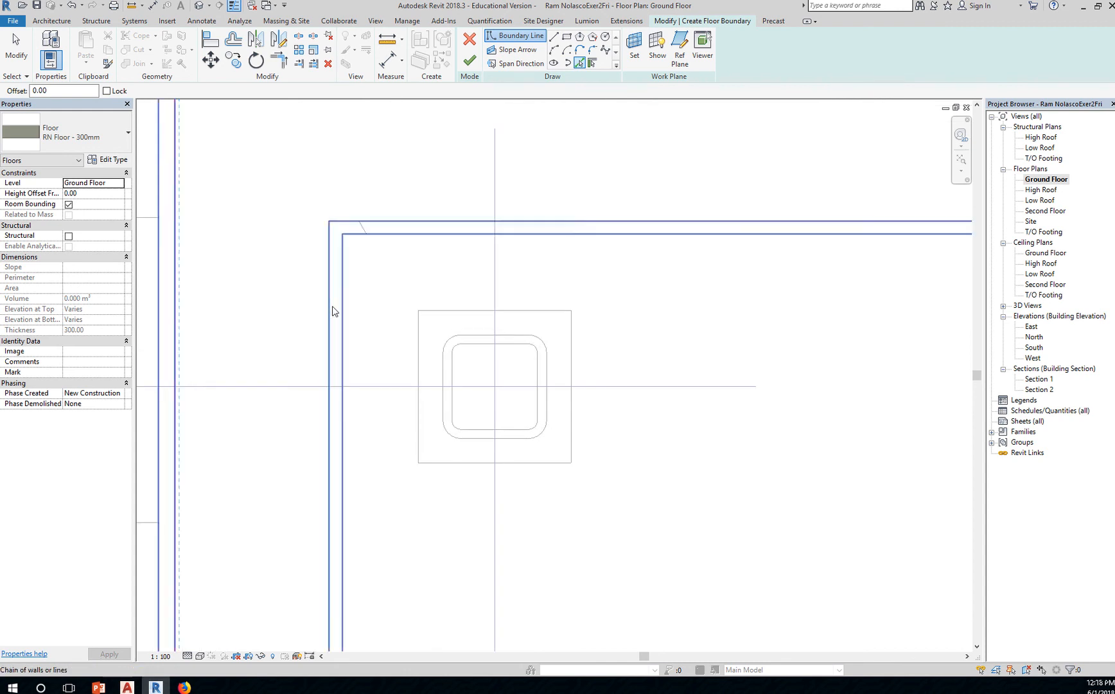
left_click(333, 307)
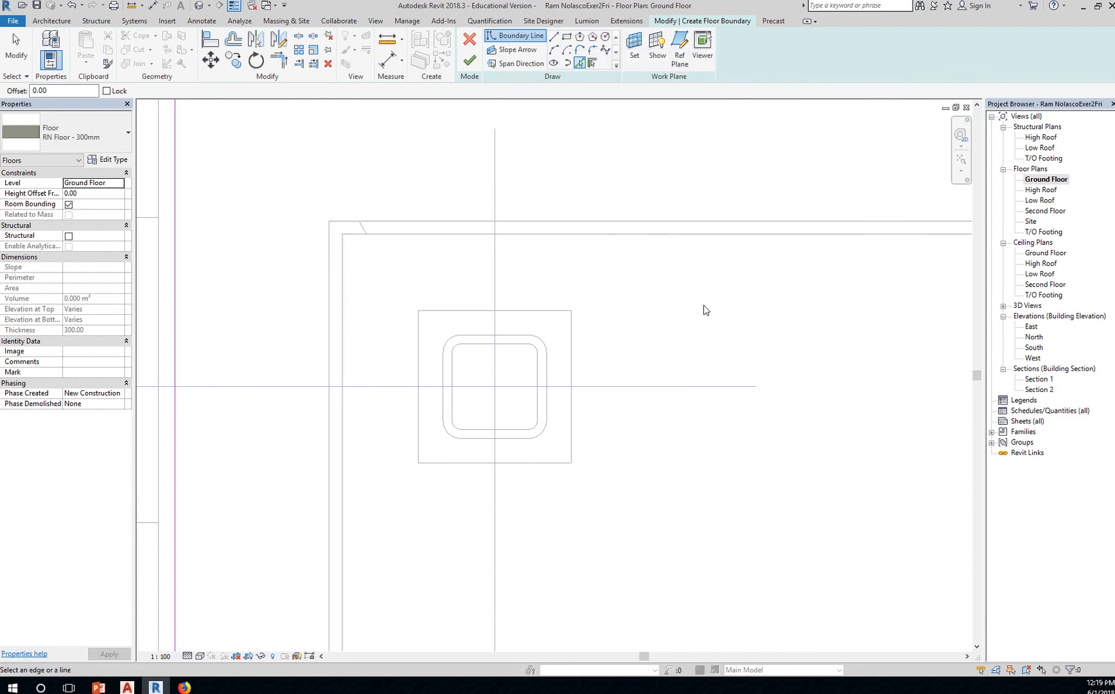
Step: Finish the floor boundary sketch and decline attaching the walls to the floor's bottom
scroll(702, 309, "down", 6)
middle_click_drag(847, 479, 268, 264)
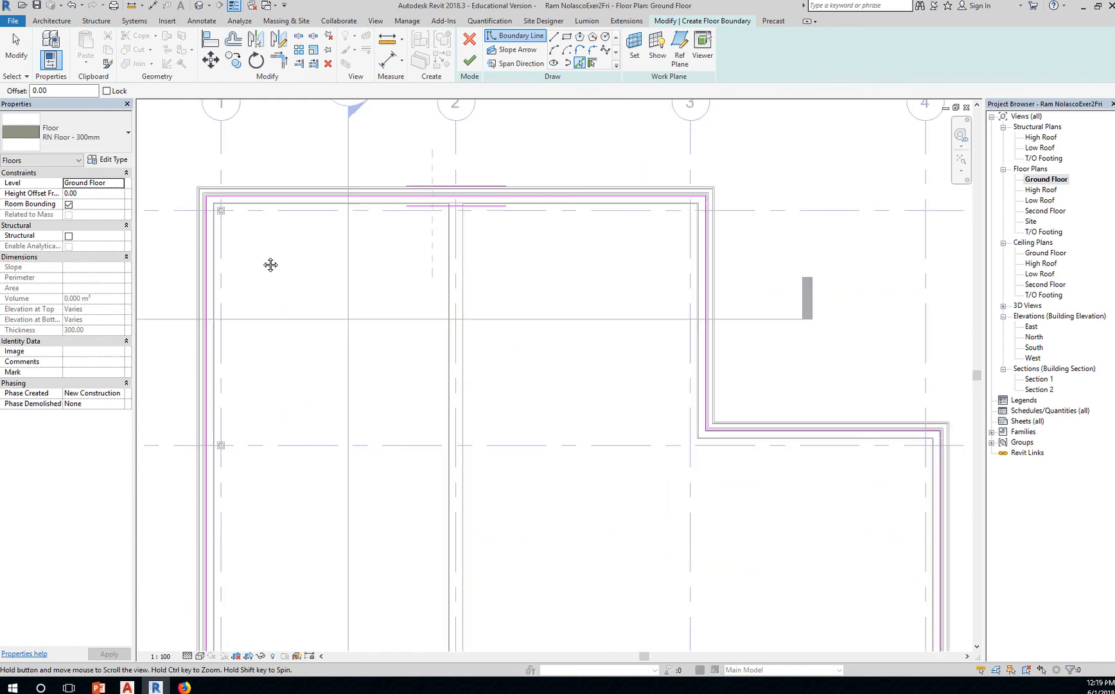
scroll(344, 287, "down", 5)
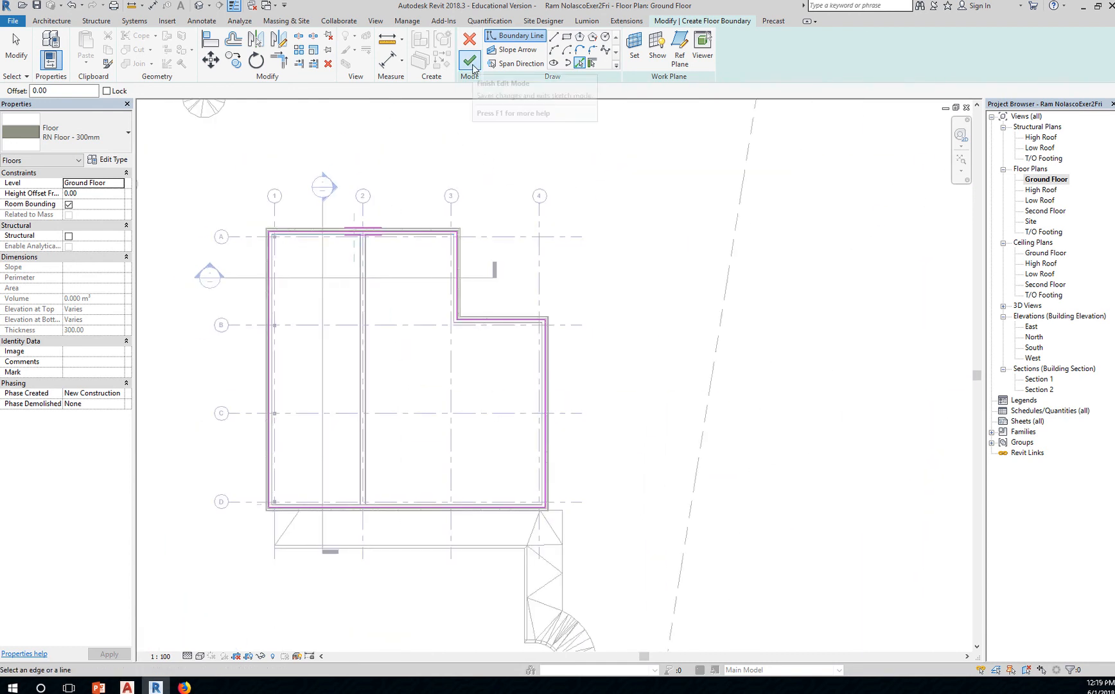
left_click(472, 67)
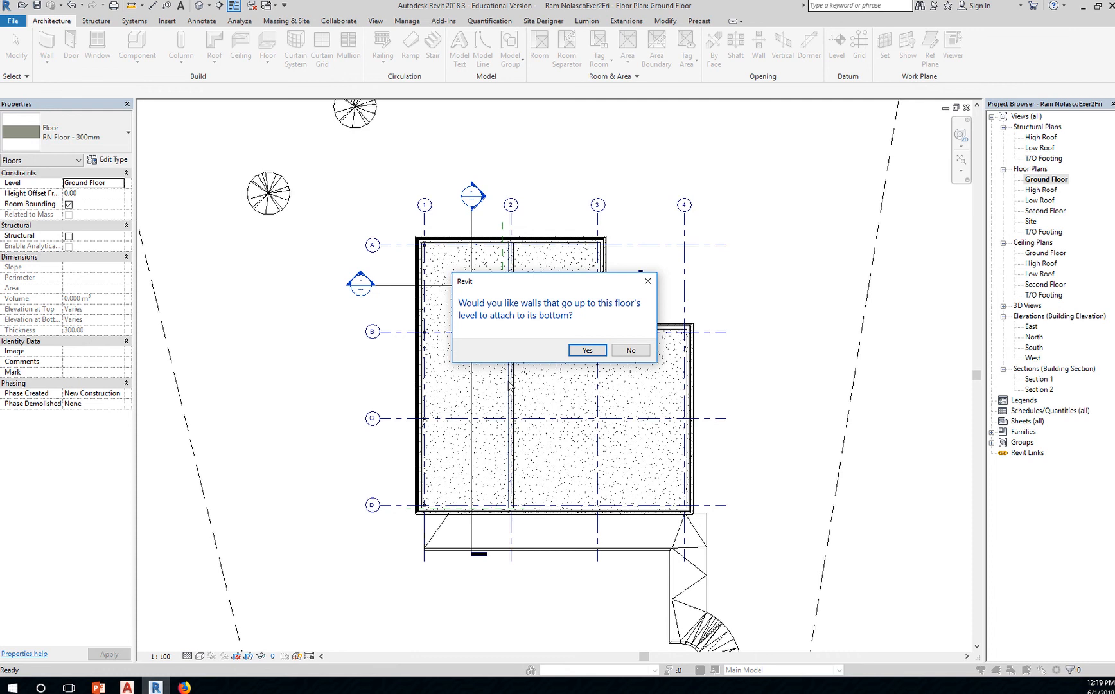
left_click(630, 352)
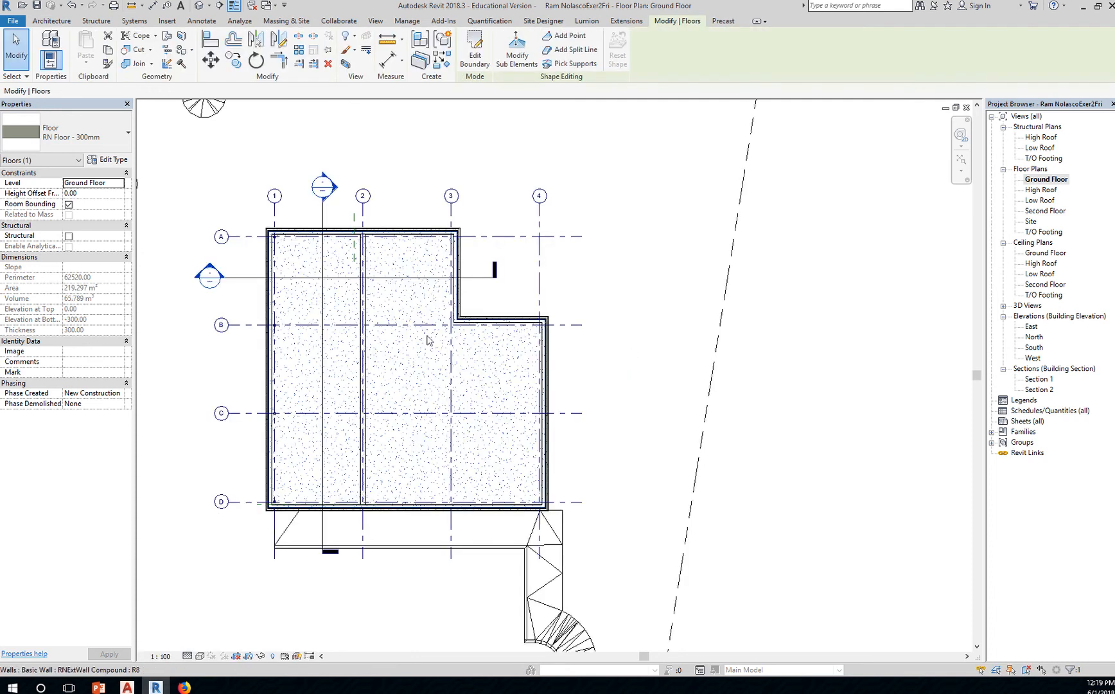
Step: Inspect the slab edge at the grid 1 exterior wall in Section 1 and return to the Ground Floor plan
double_click(210, 276)
scroll(428, 455, "down", 5)
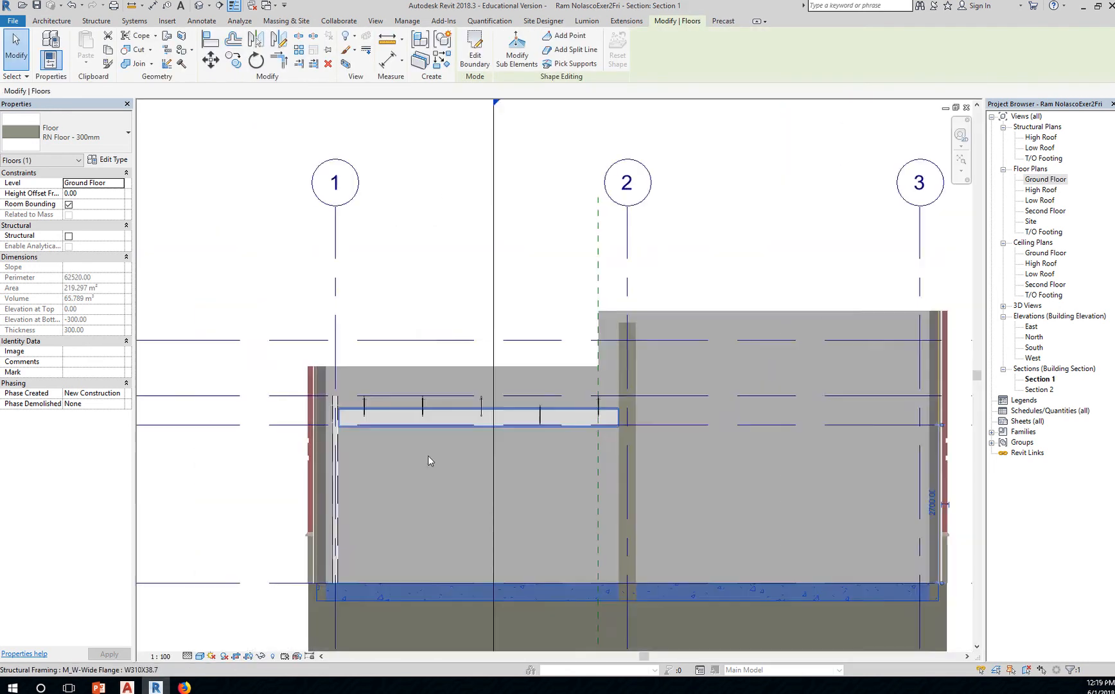
scroll(397, 389, "up", 5)
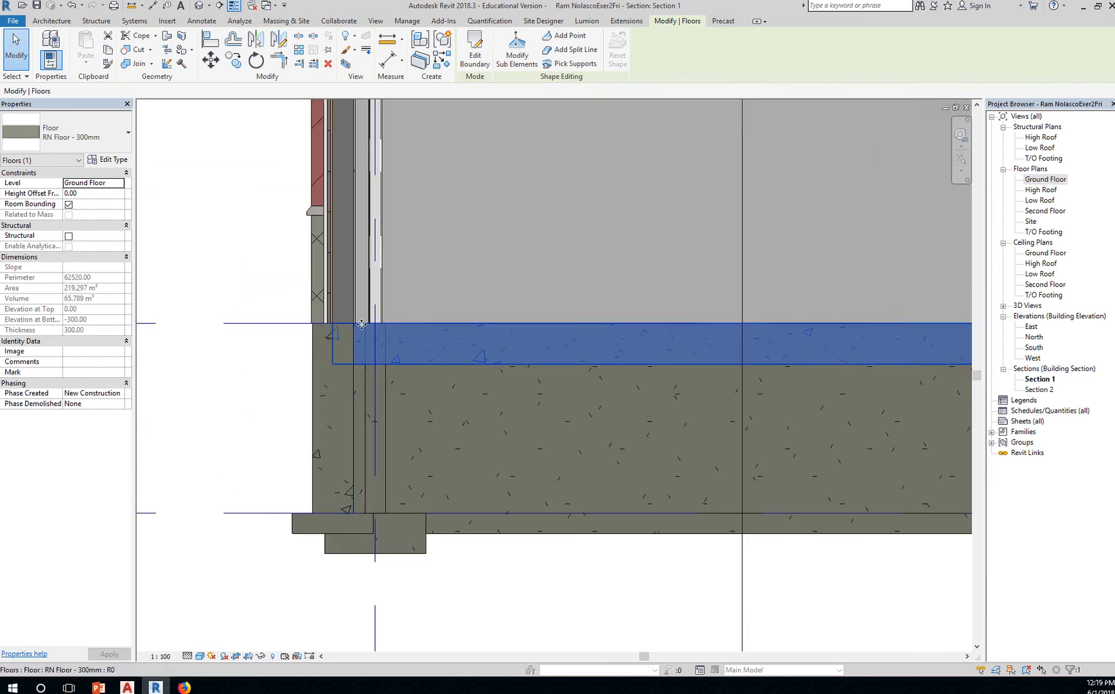
scroll(334, 322, "up", 5)
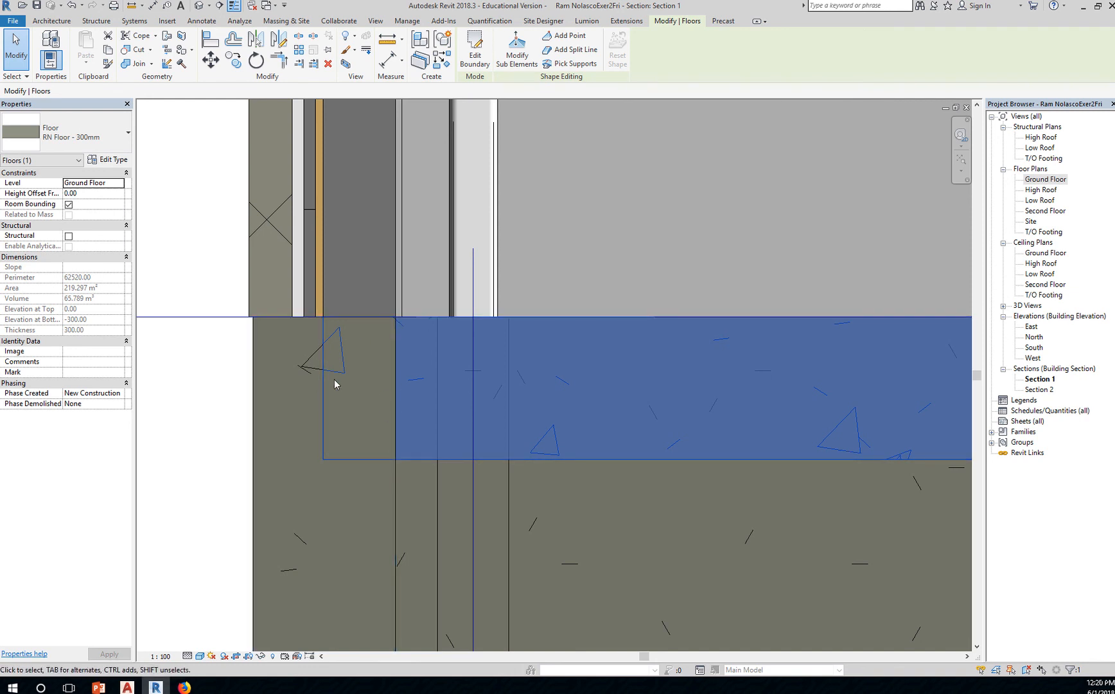
double_click(1043, 180)
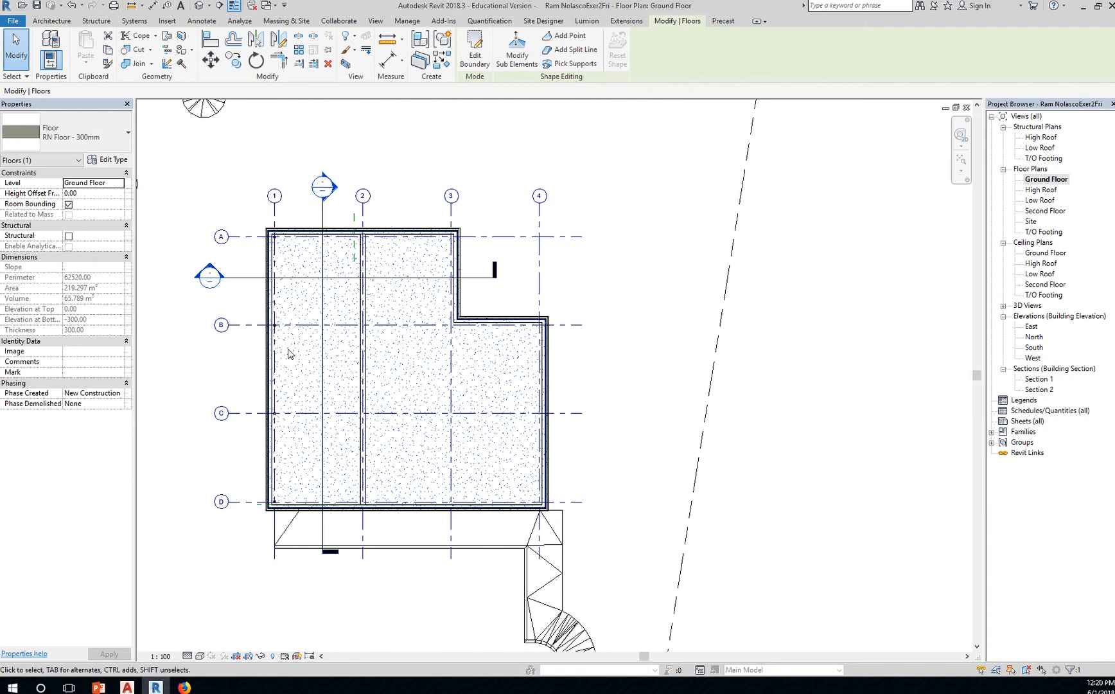
Step: Try to select the floor slab at its edge by the exterior wall along grid 1, and clear the selection
scroll(272, 355, "up", 1)
scroll(272, 355, "up", 5)
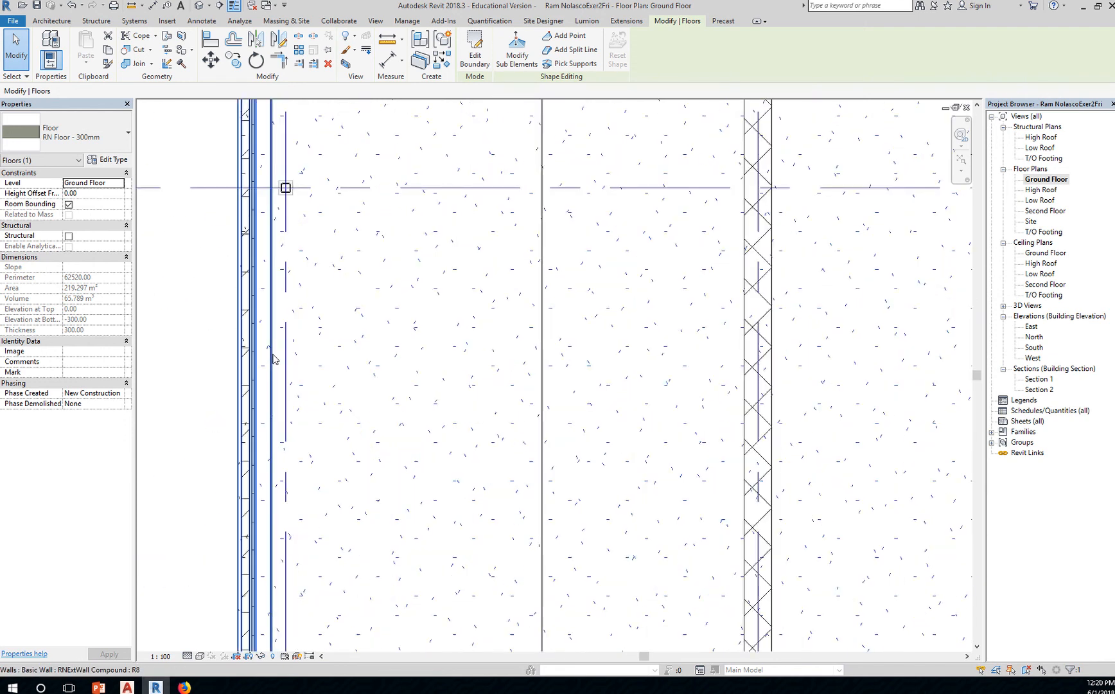
key("Tab")
key("Tab")
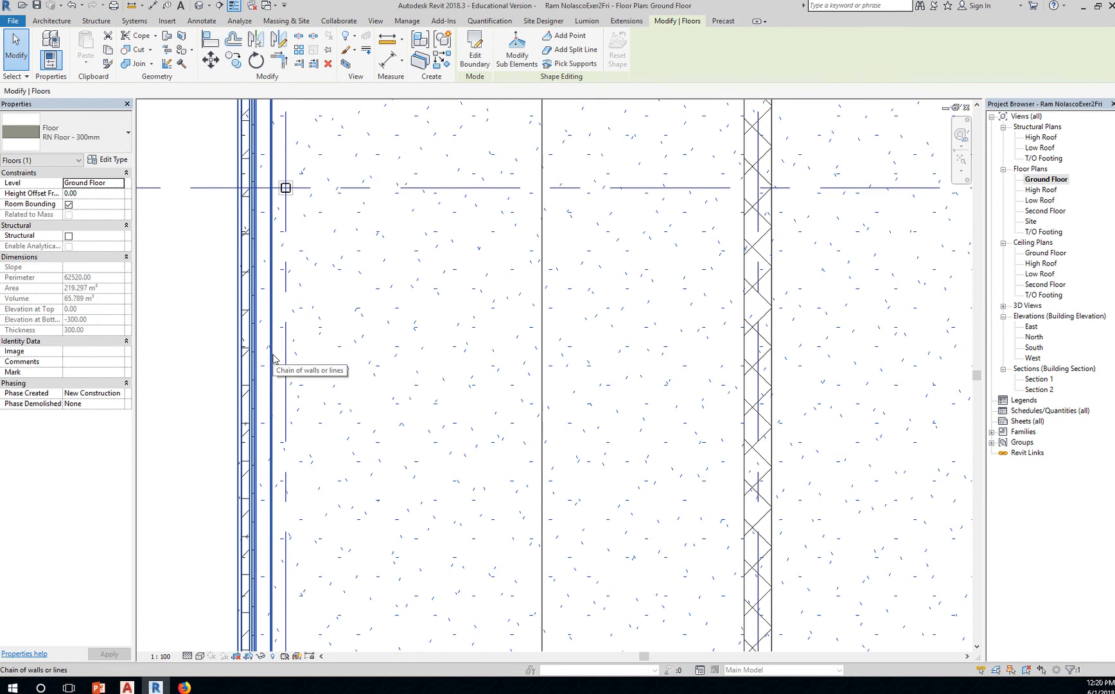
left_click(273, 358)
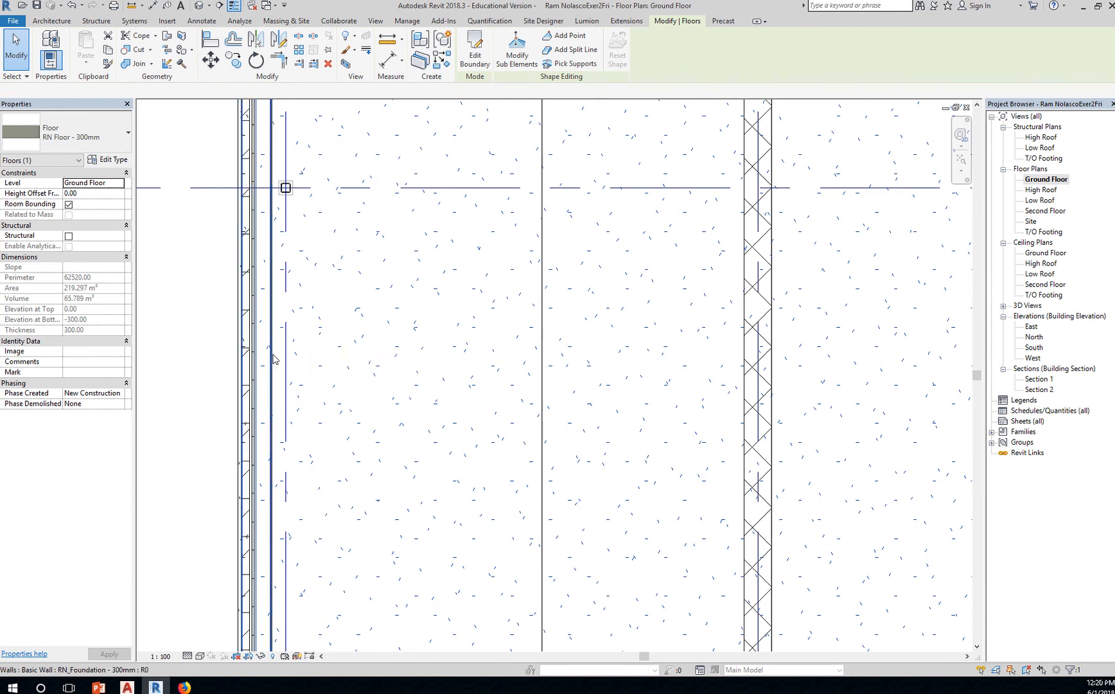
key("Escape")
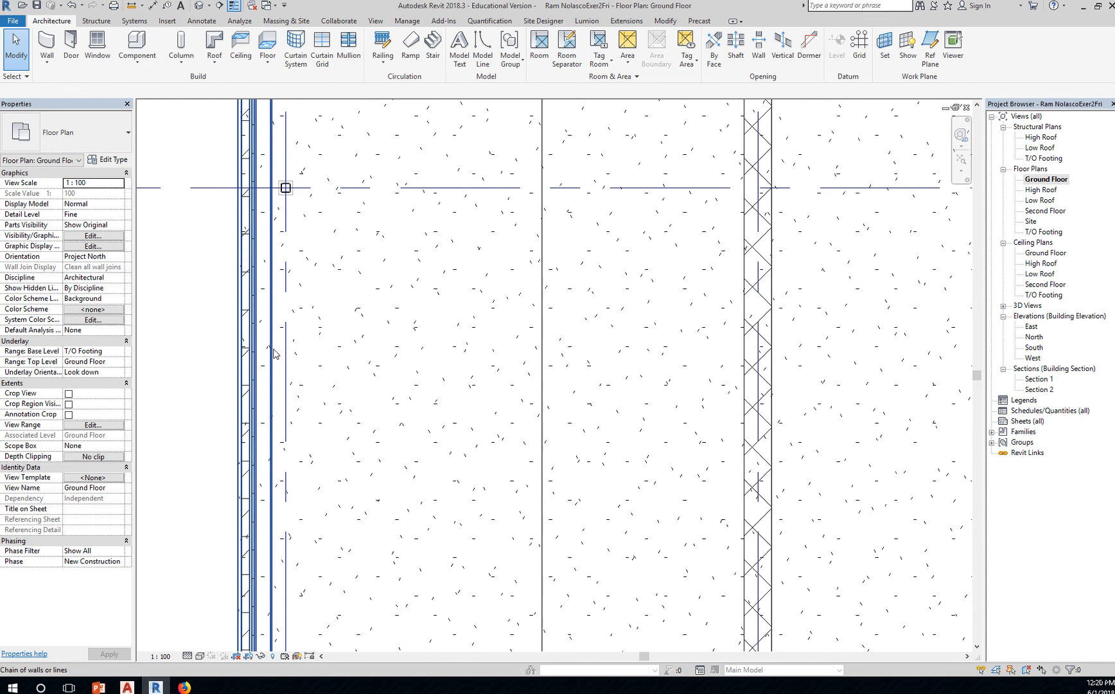
key("Tab")
left_click(275, 353)
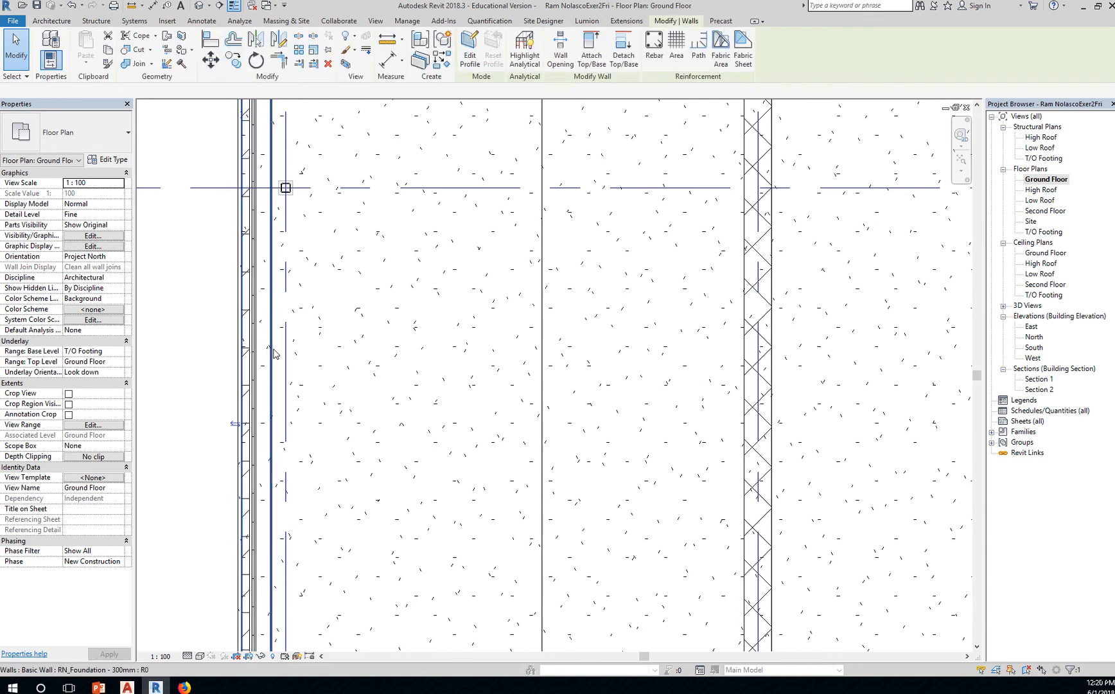
scroll(423, 363, "down", 4)
scroll(423, 365, "down", 1)
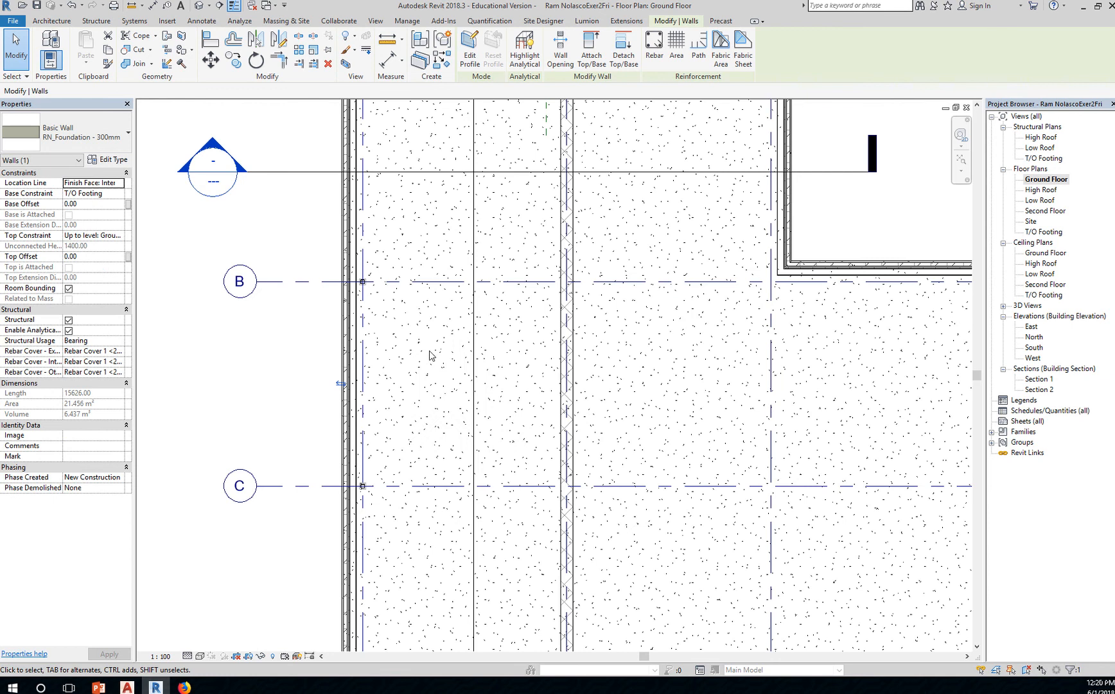
scroll(432, 353, "down", 3)
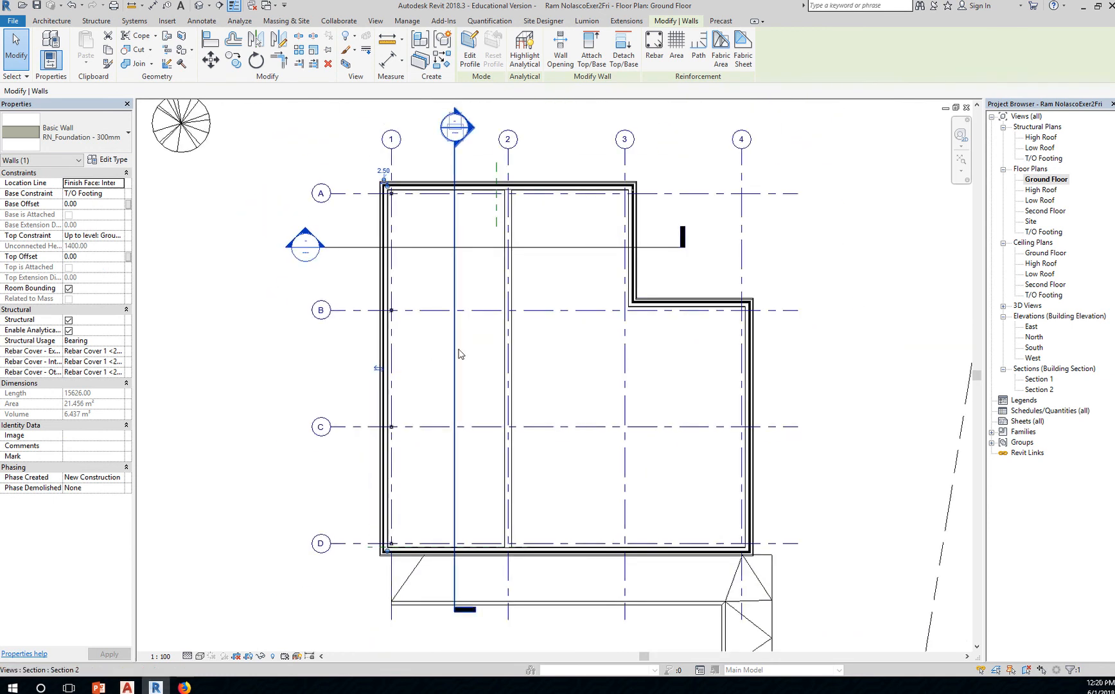
key("Escape")
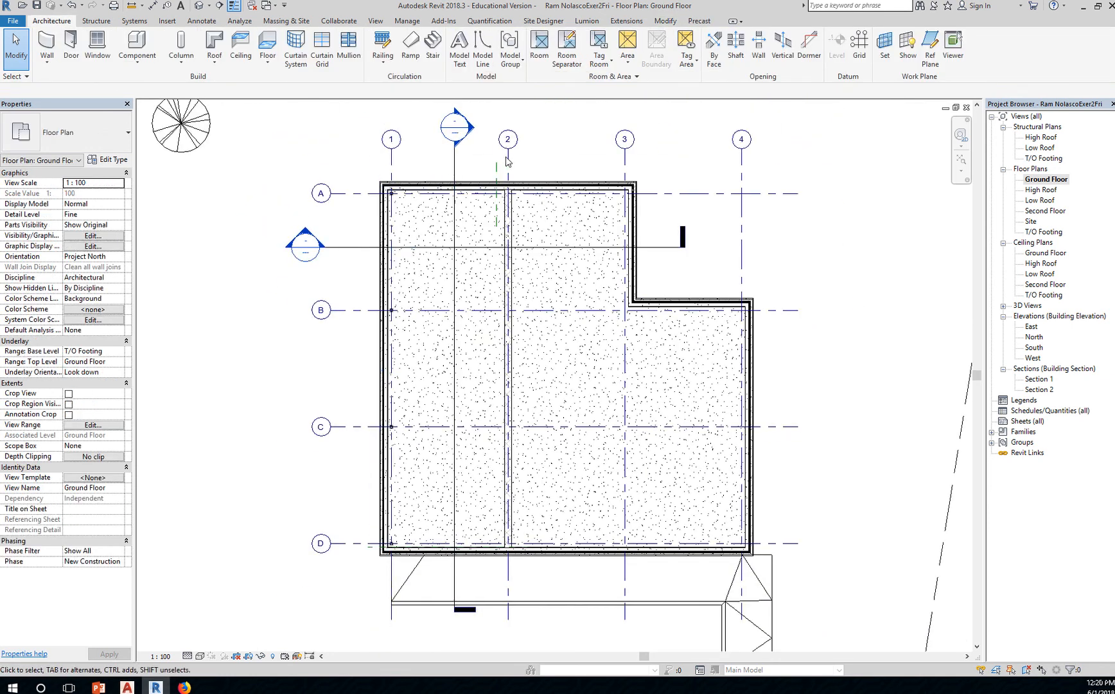
Step: Select the elements crossing grid A between grids 1 and 2 and filter the selection to Floors only
left_click_drag(434, 155, 409, 236)
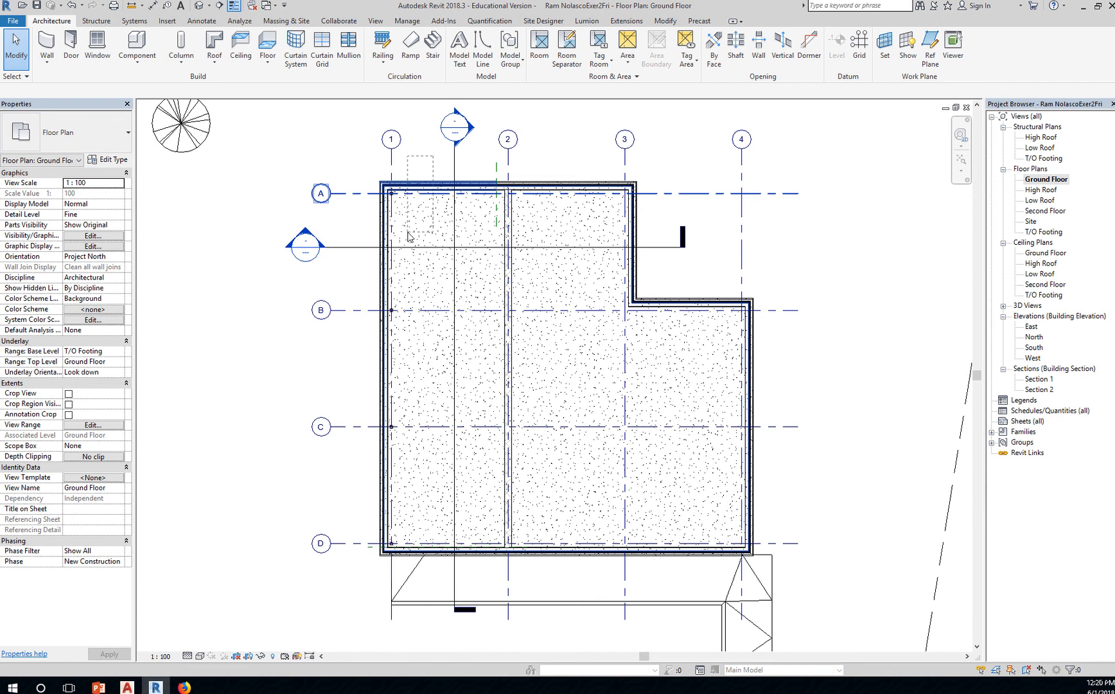
left_click_drag(409, 236, 408, 237)
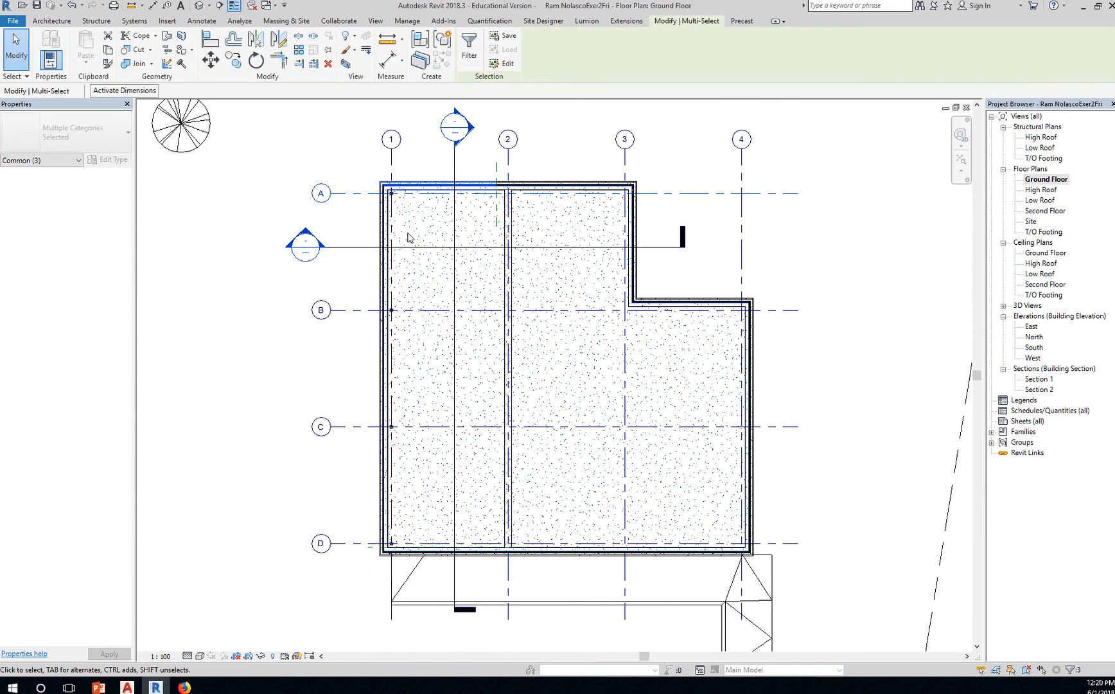
left_click(470, 53)
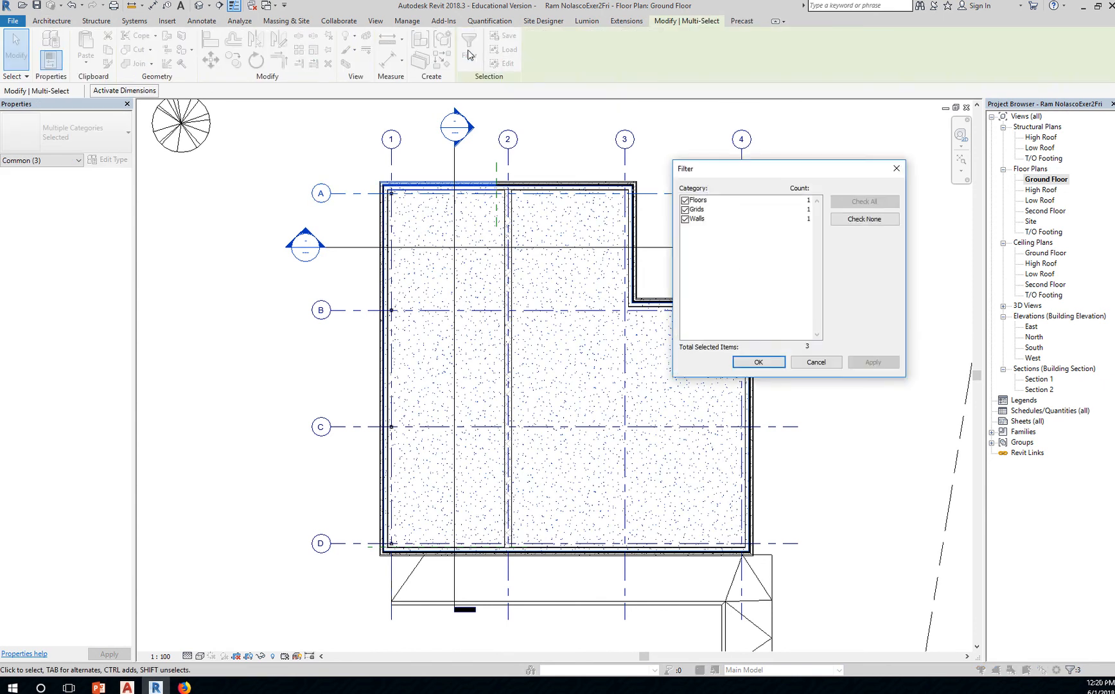
left_click(685, 209)
left_click(686, 220)
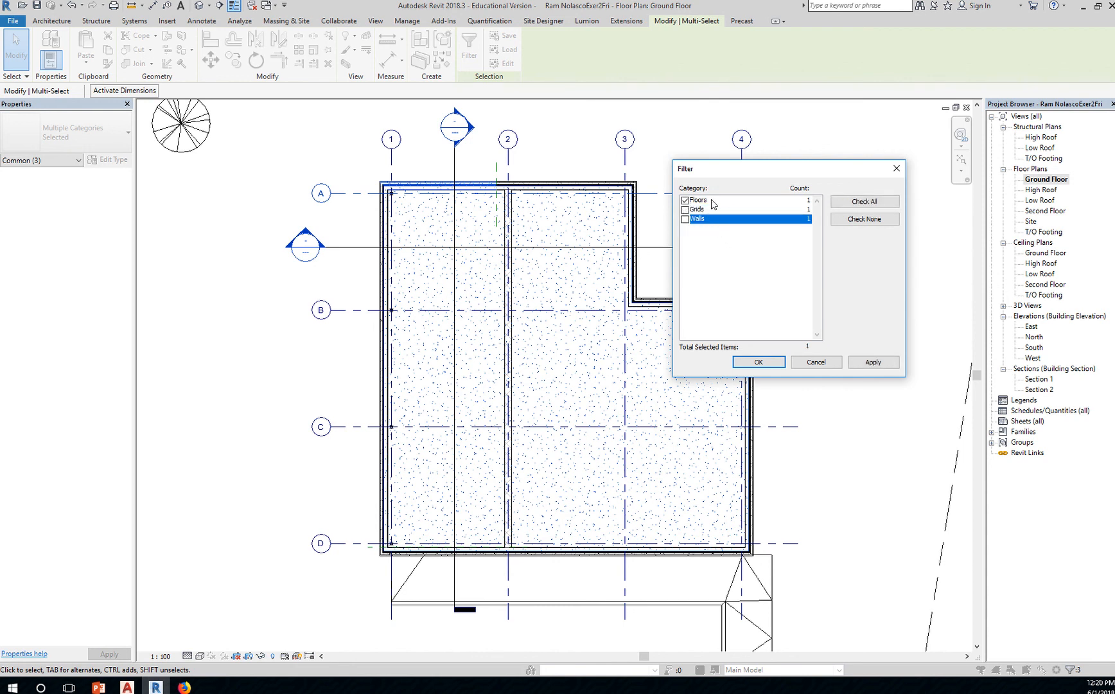
left_click(761, 362)
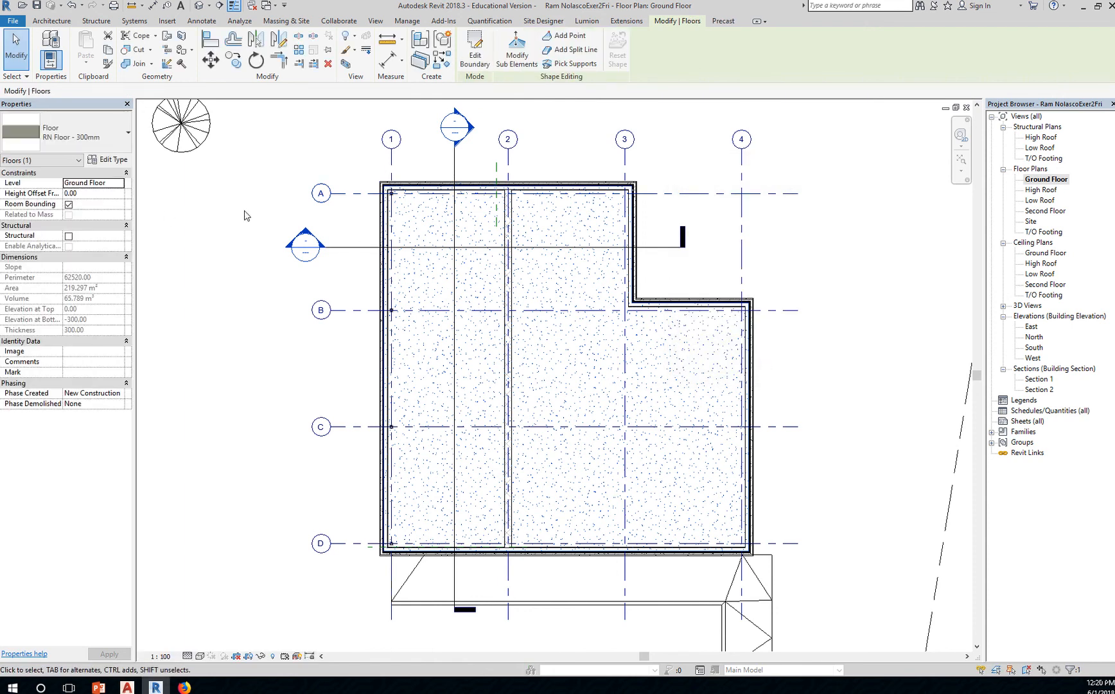
Step: Edit the floor boundary, moving the sketch line along grid 1 inward to the foundation wall's inner face, and lock its alignment
left_click(482, 52)
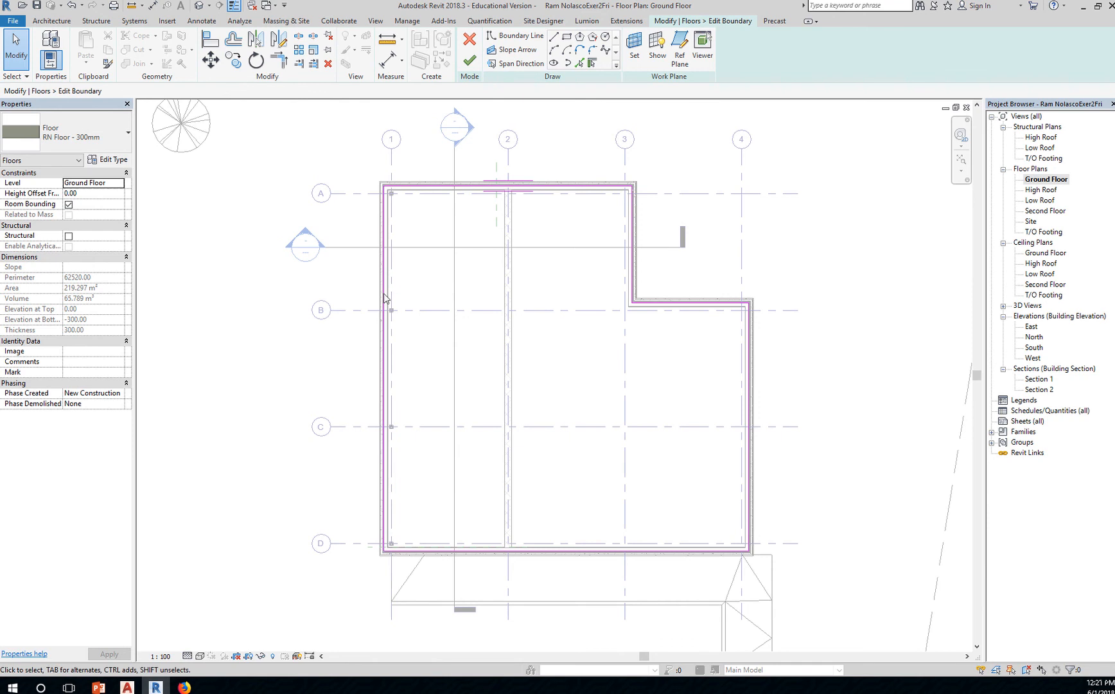
scroll(394, 273, "up", 5)
scroll(386, 256, "down", 2)
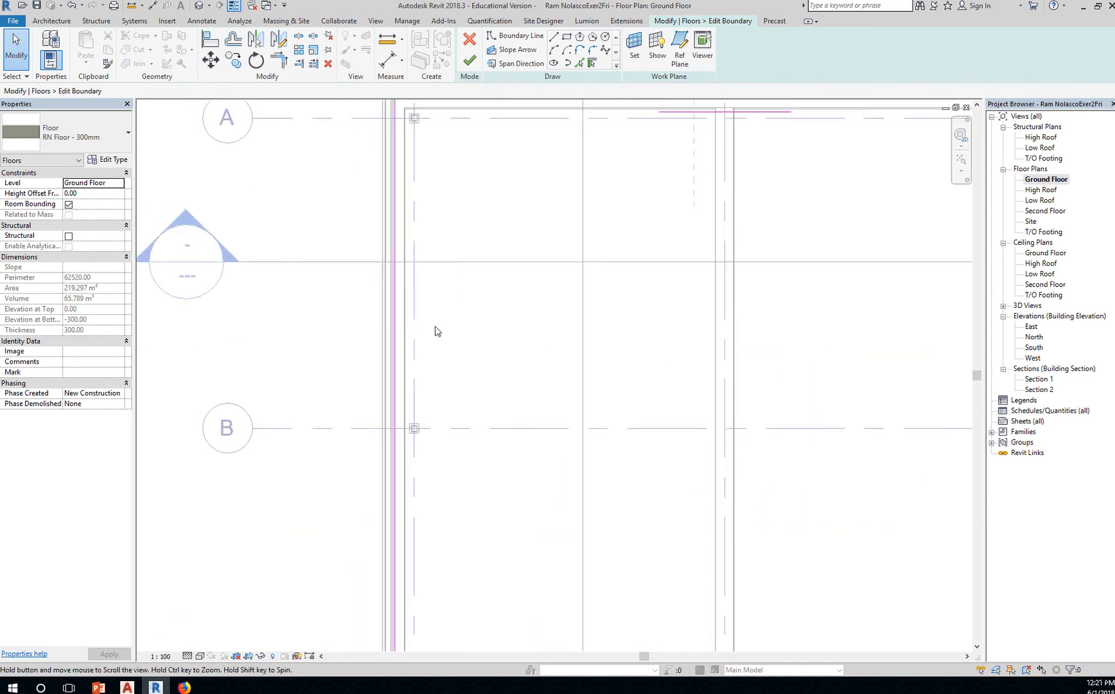
scroll(435, 328, "up", 3)
scroll(388, 319, "up", 2)
left_click(385, 310)
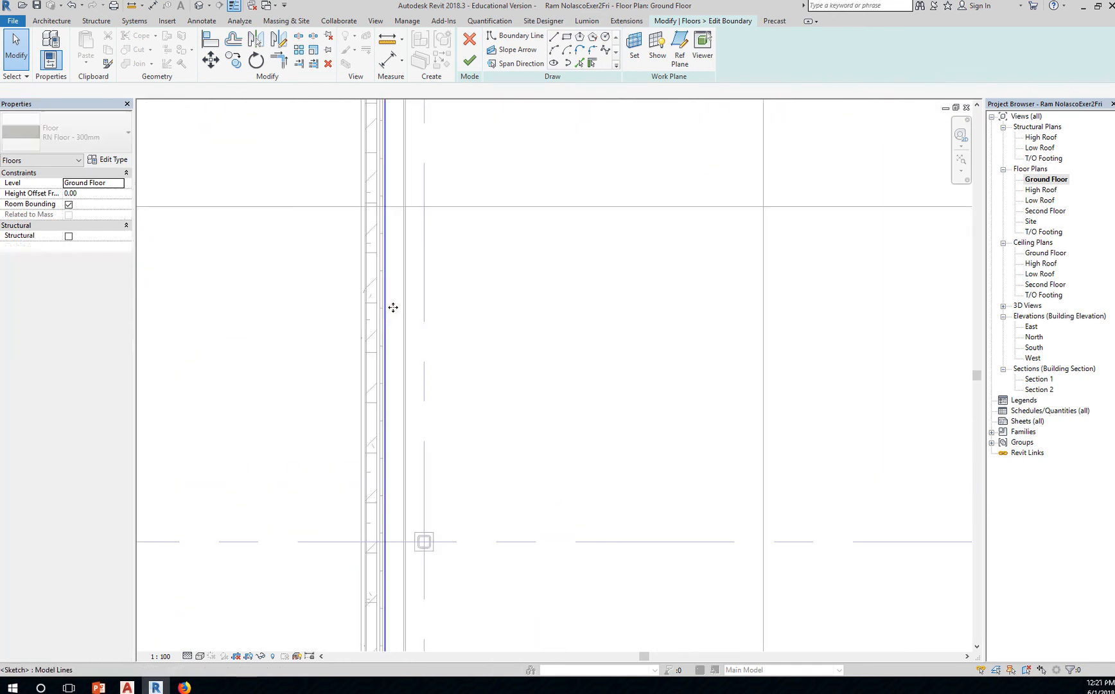
left_click_drag(399, 307, 406, 316)
scroll(403, 311, "up", 4)
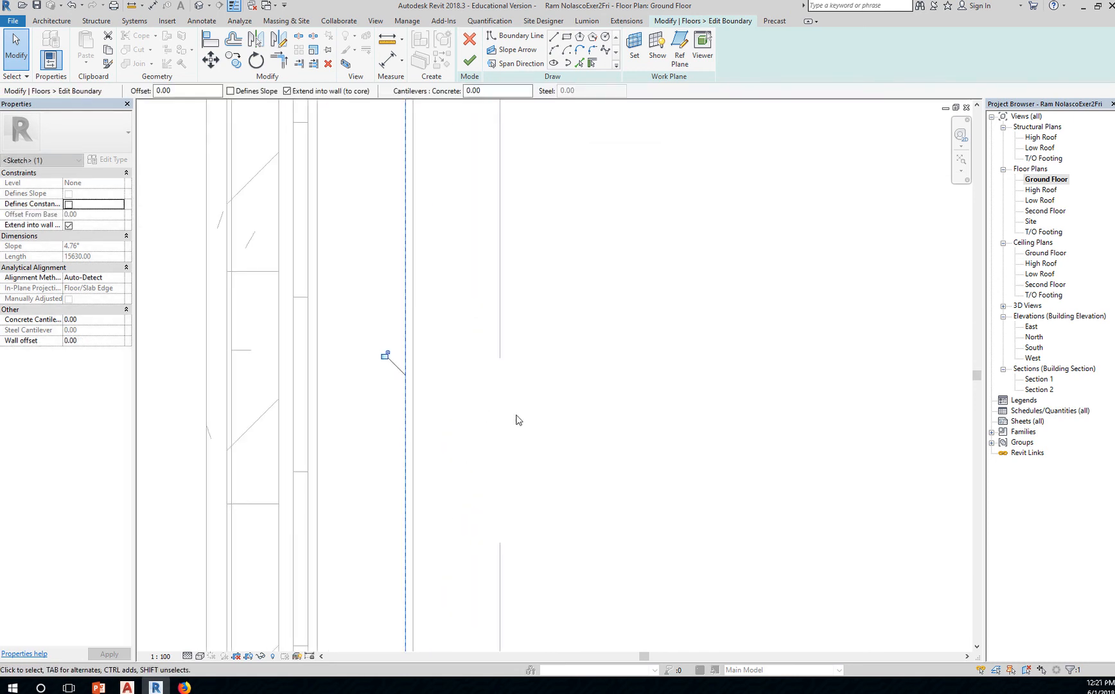
scroll(524, 413, "down", 4)
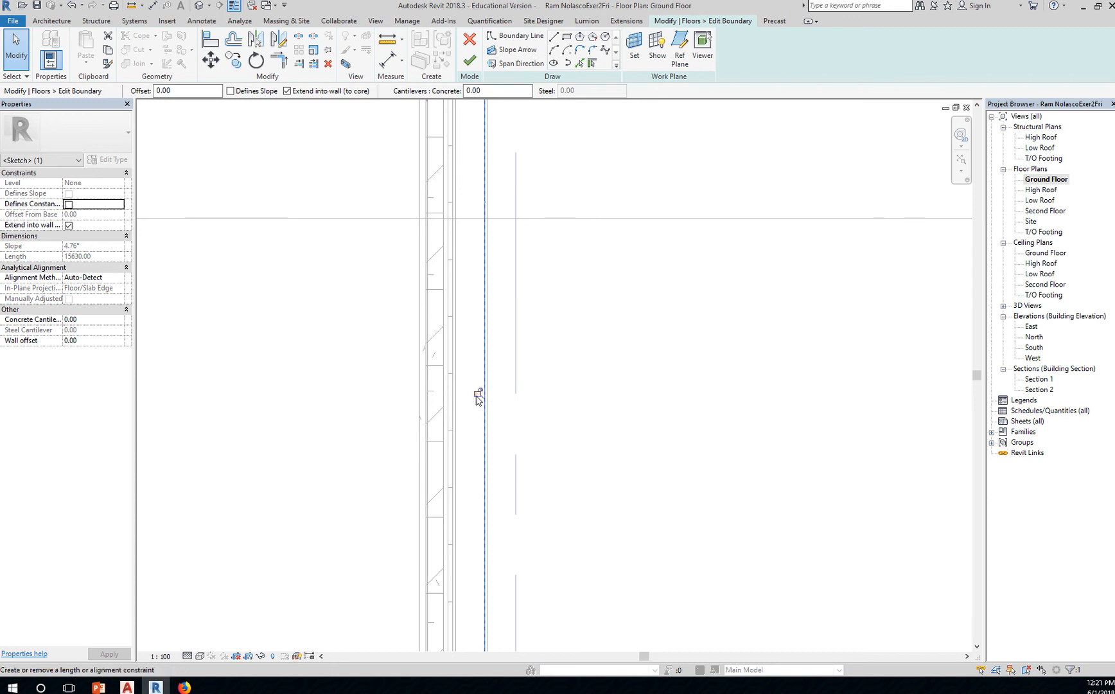
left_click(477, 395)
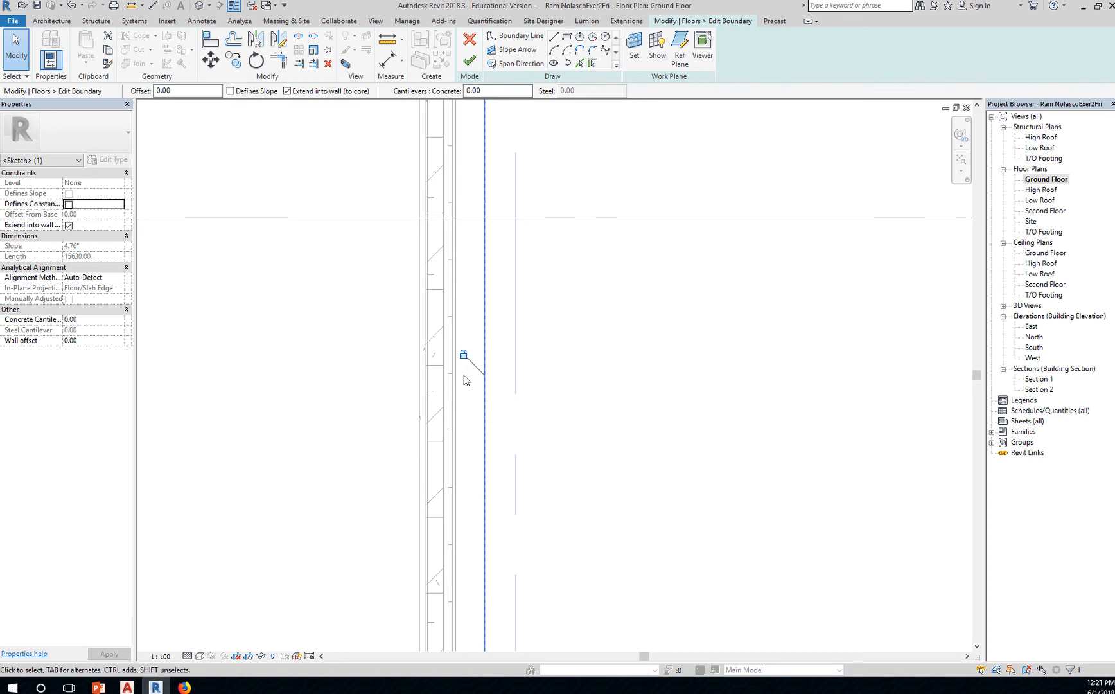
Step: Move the boundary line along grid A inward to the foundation wall's inner face and lock its alignment
scroll(596, 399, "down", 3)
middle_click_drag(531, 321, 162, 502)
scroll(360, 321, "up", 5)
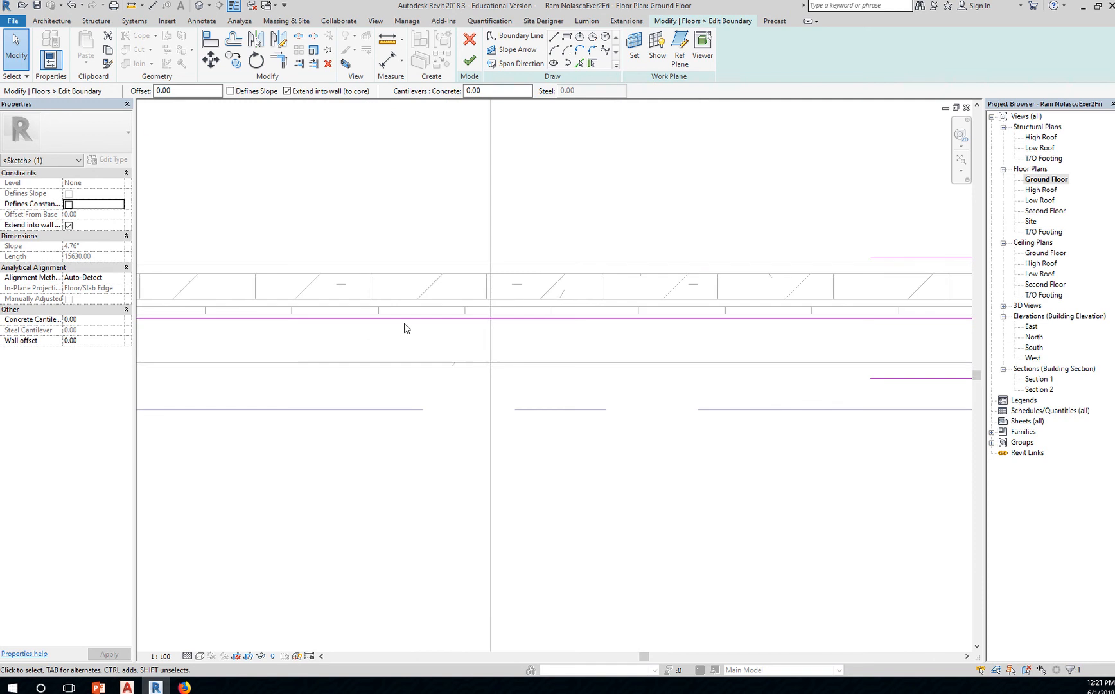
left_click_drag(413, 324, 416, 367)
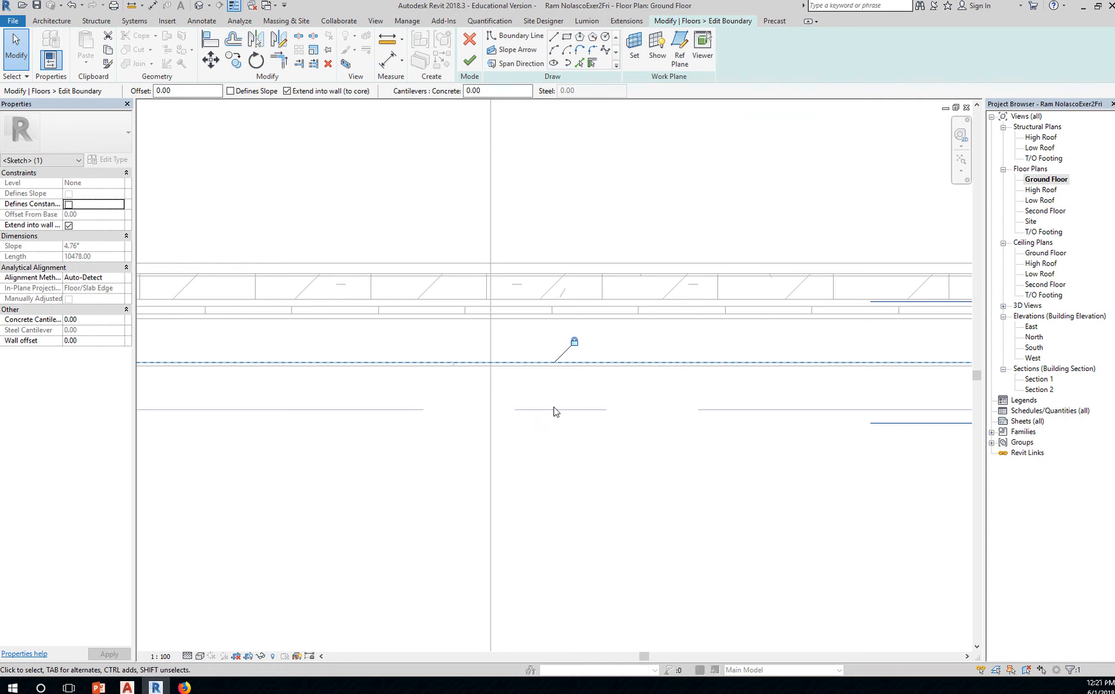
Step: Finish the edited floor boundary and decline attaching the walls to the floor's bottom
scroll(555, 411, "down", 2)
scroll(555, 411, "down", 4)
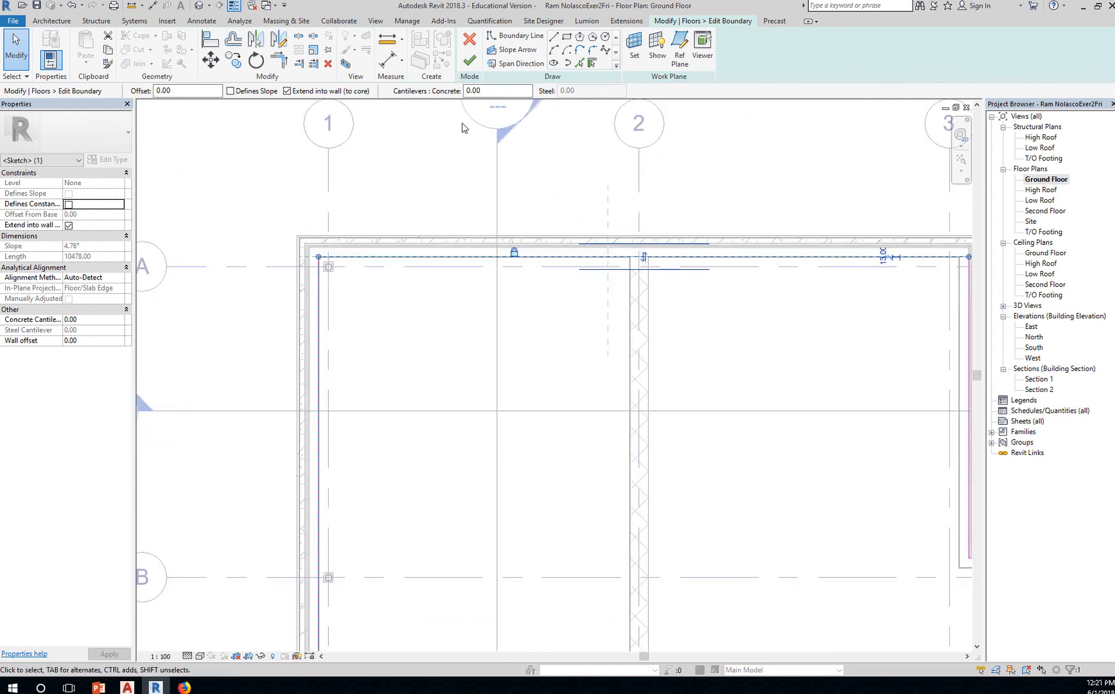
left_click(470, 60)
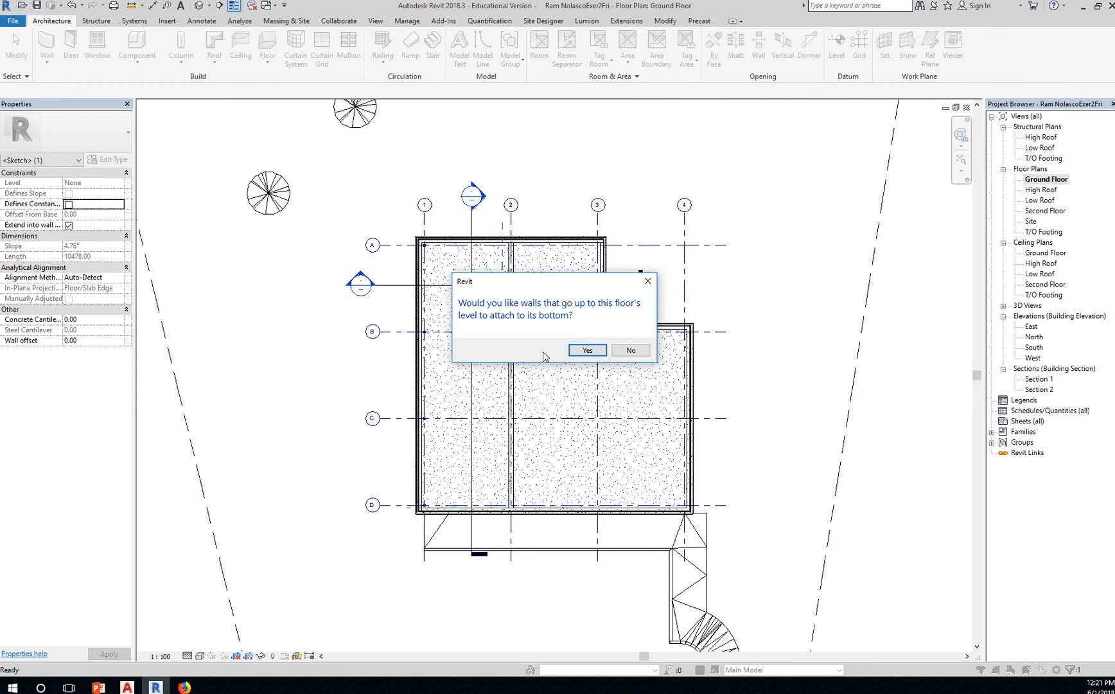
left_click(626, 351)
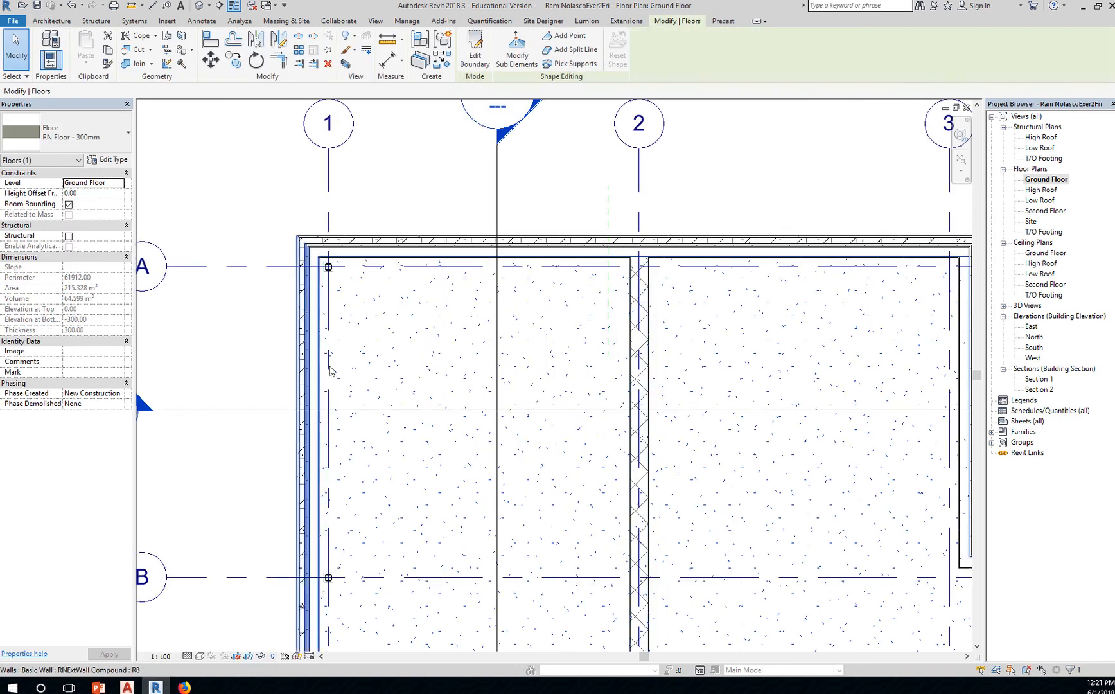
Step: Open Section 1 and examine the slab edge where it meets the foundation wall along grid 1
scroll(330, 370, "down", 3)
double_click(256, 395)
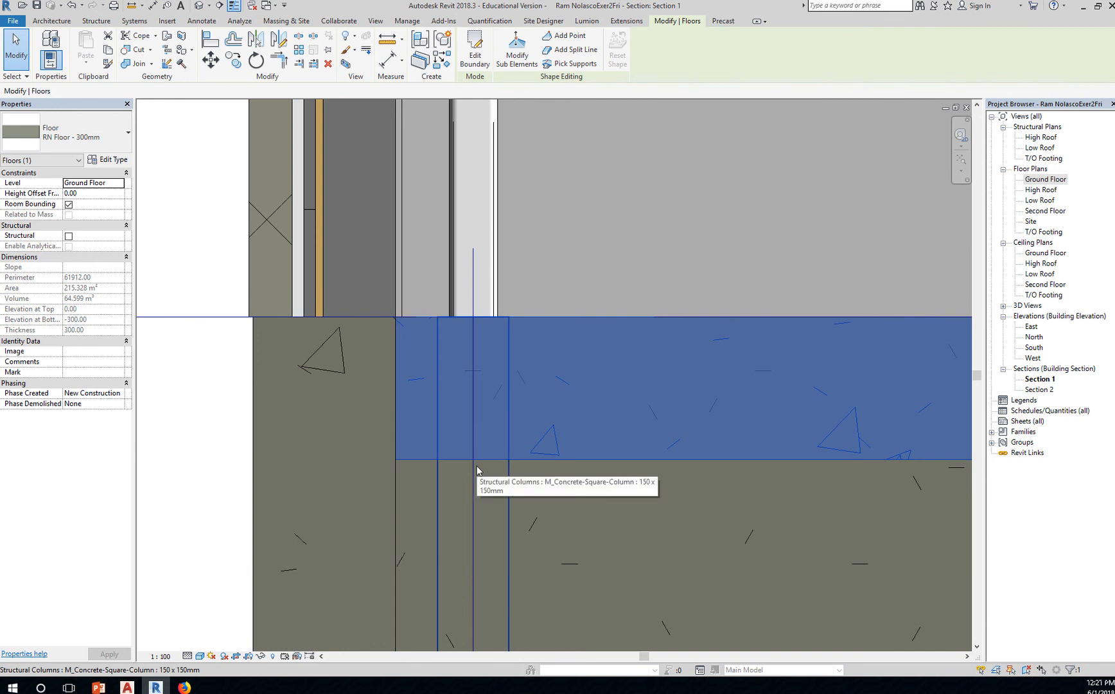
scroll(277, 499, "down", 5)
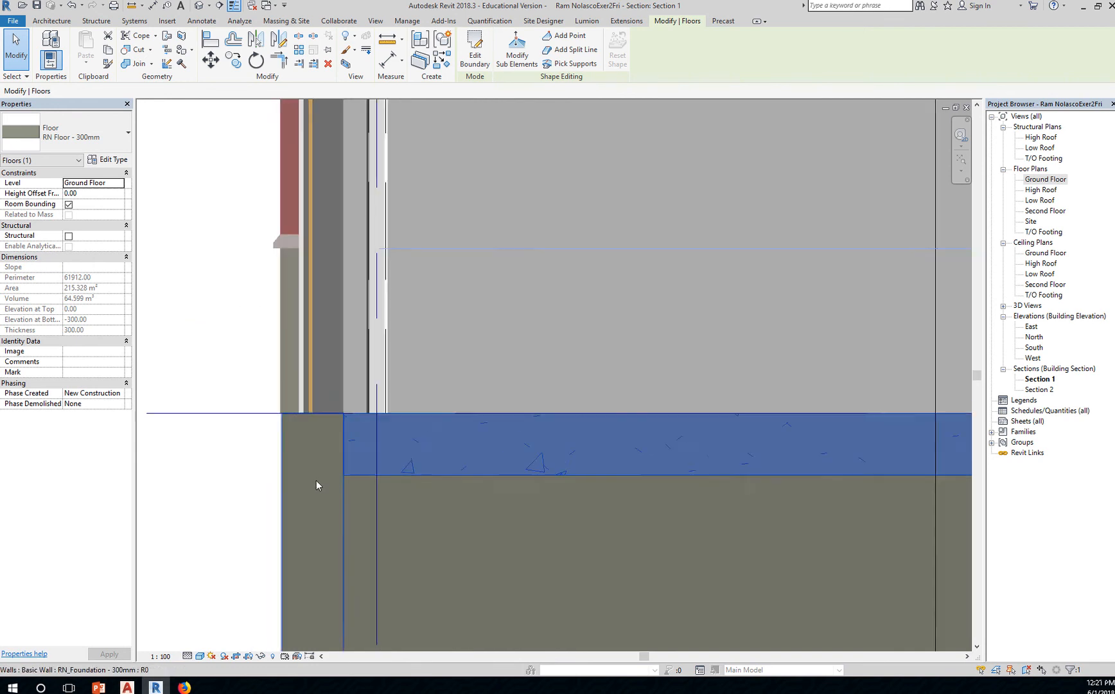